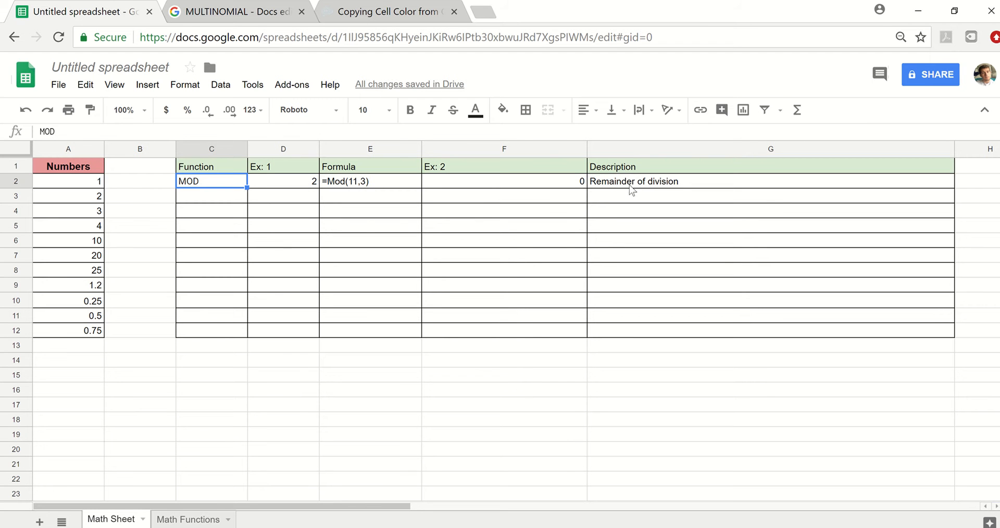
- Inspect the MOD formulas behind the first and second examples in cells D2 and F2
click(305, 186)
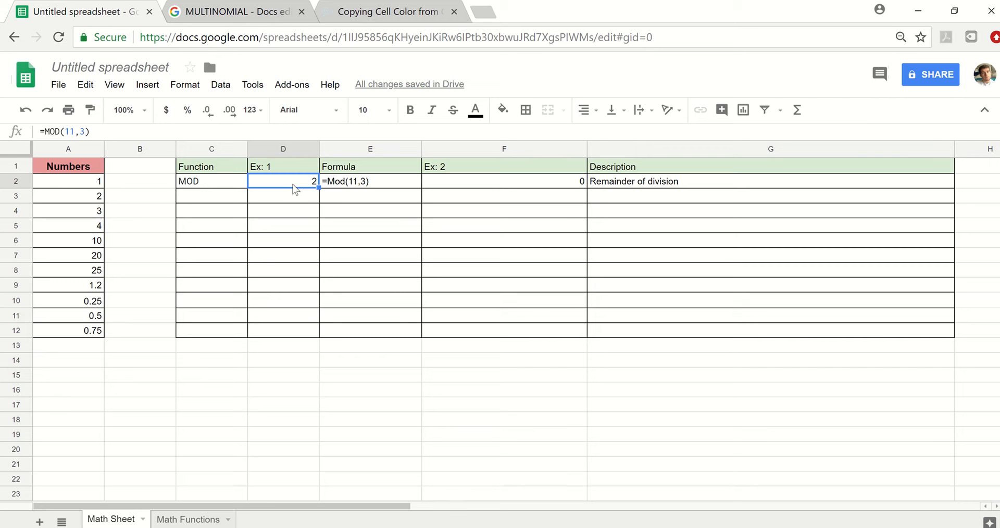
key(Right)
key(Right)
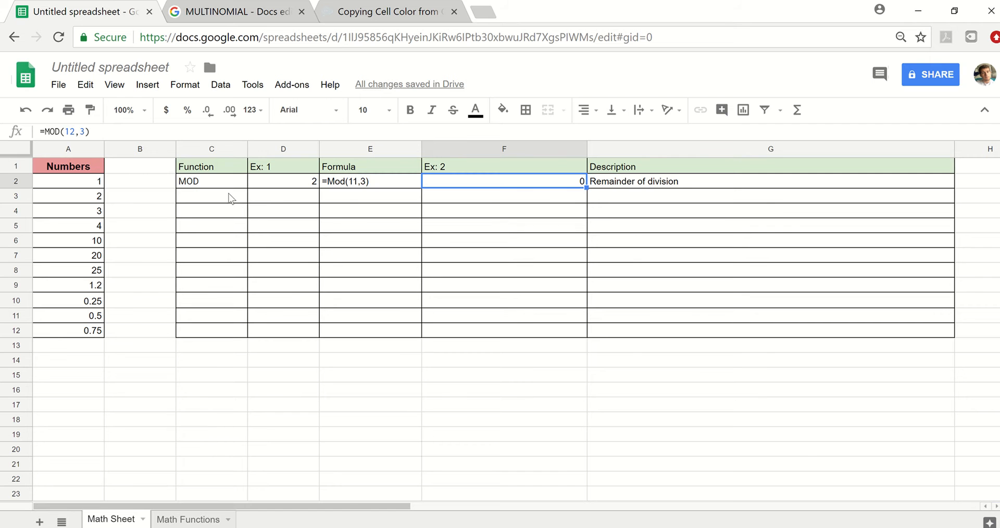
- Set cells C3:G3 to a white fill and black text to reveal the MROUND row
drag(229, 196, 396, 200)
drag(484, 208, 620, 198)
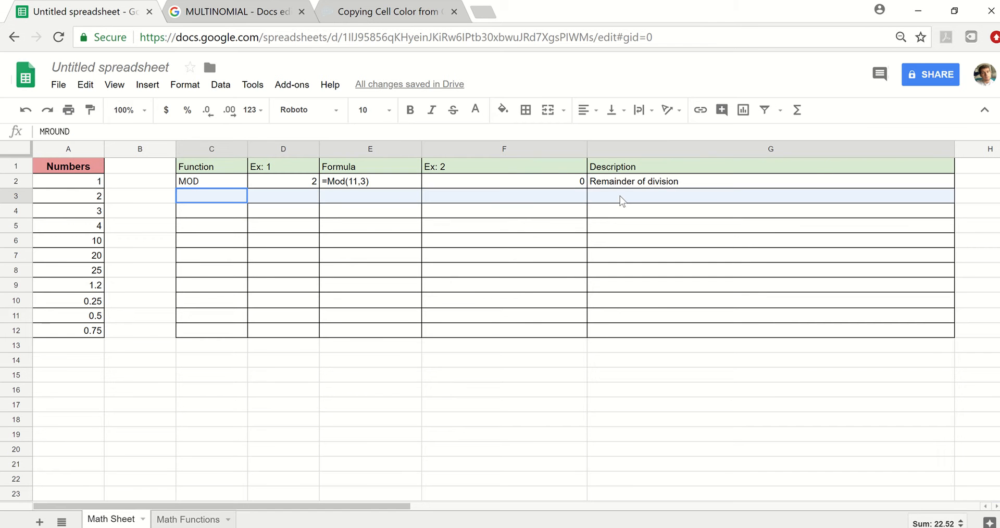
click(502, 110)
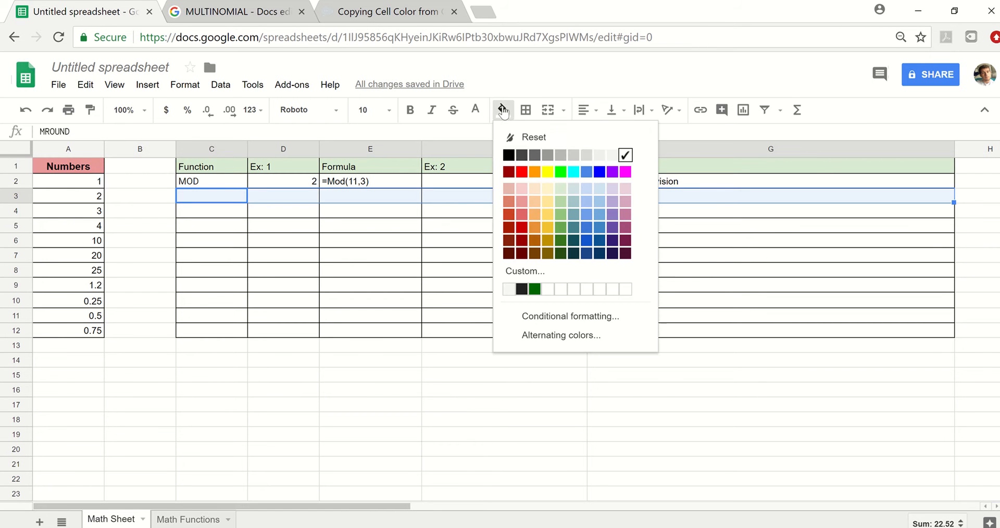
click(508, 154)
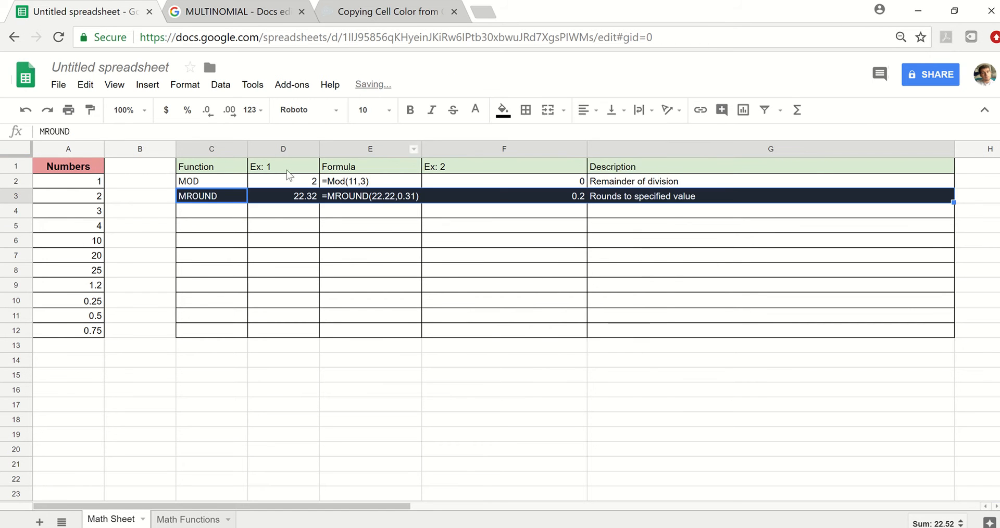
click(503, 109)
click(625, 154)
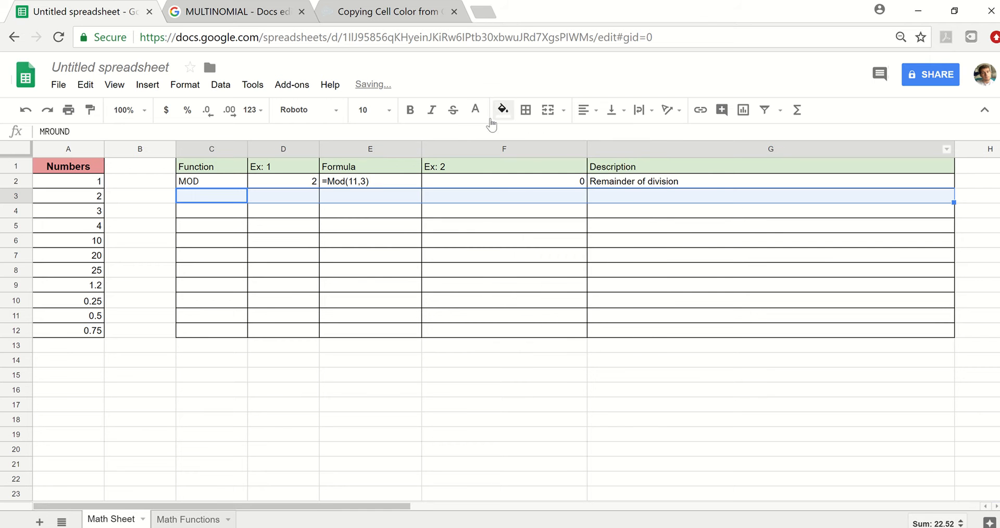
click(475, 109)
click(481, 154)
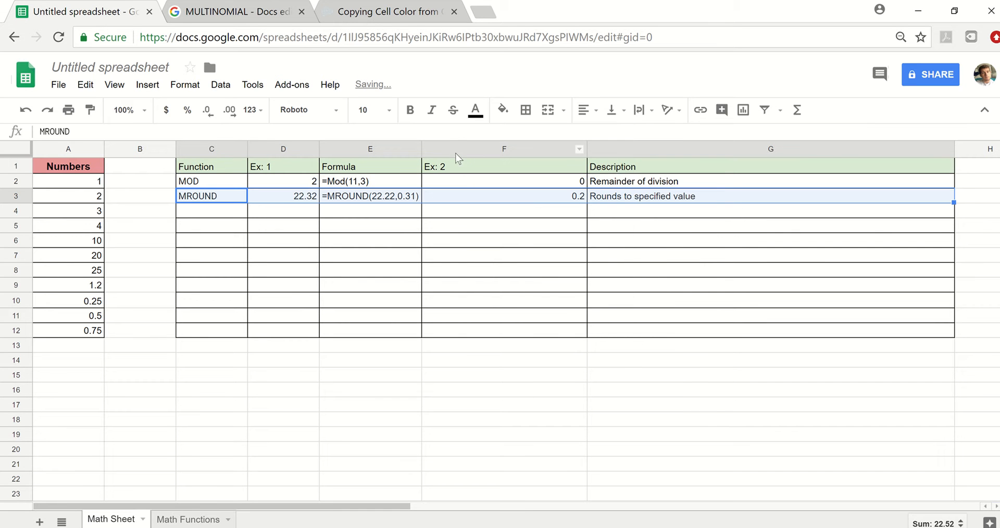
- Inspect the MROUND entry in C3, its first example in D3 and the written formula in E3
click(200, 198)
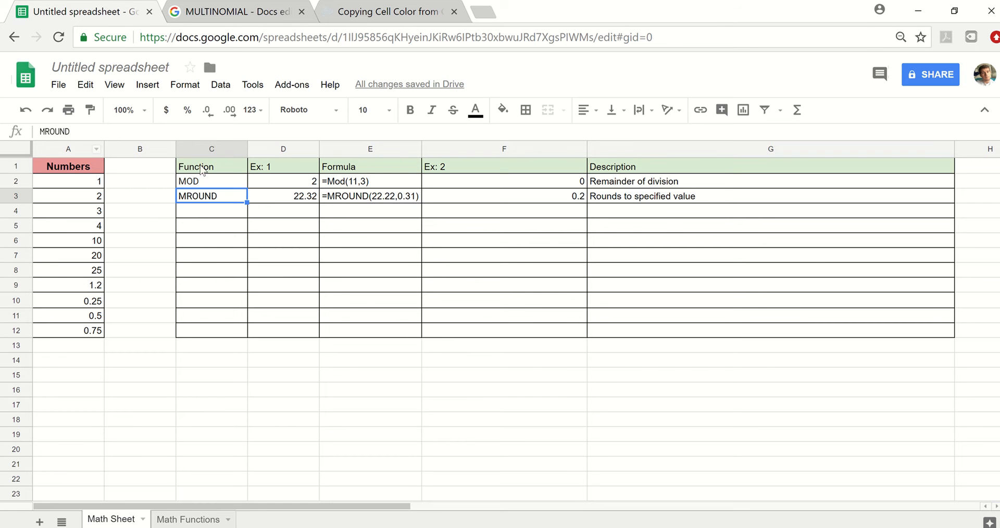
click(307, 199)
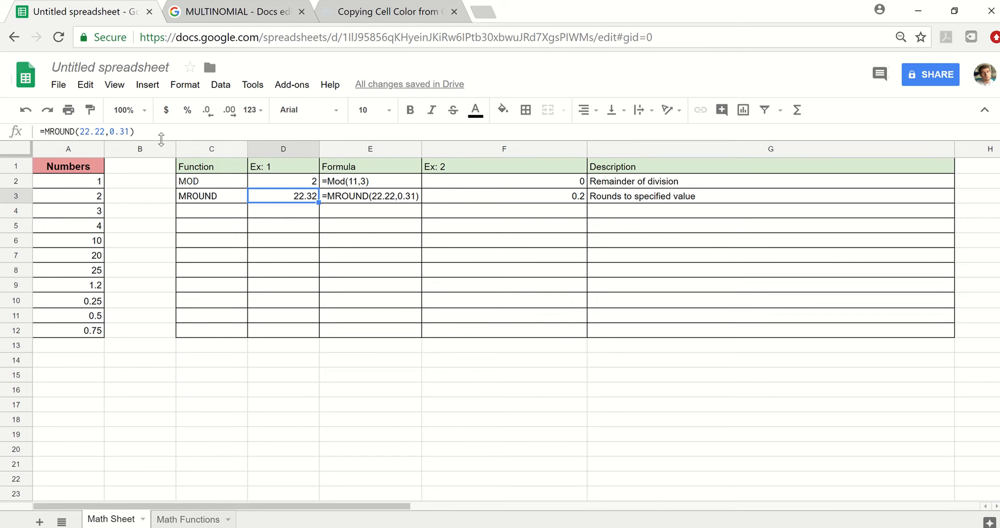
key(Right)
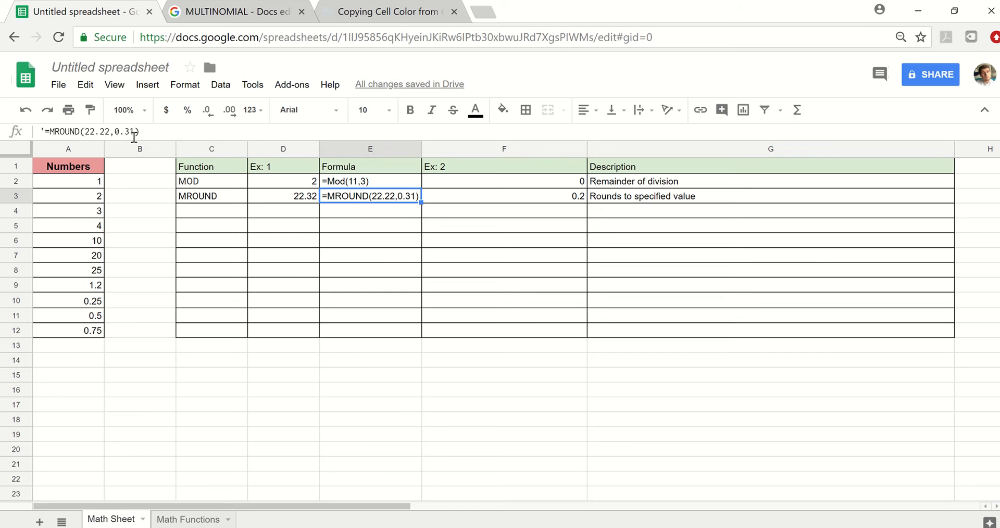
- Change the second MROUND example in F3 to =MROUND(0.26,0.1) and reselect the cell
click(434, 200)
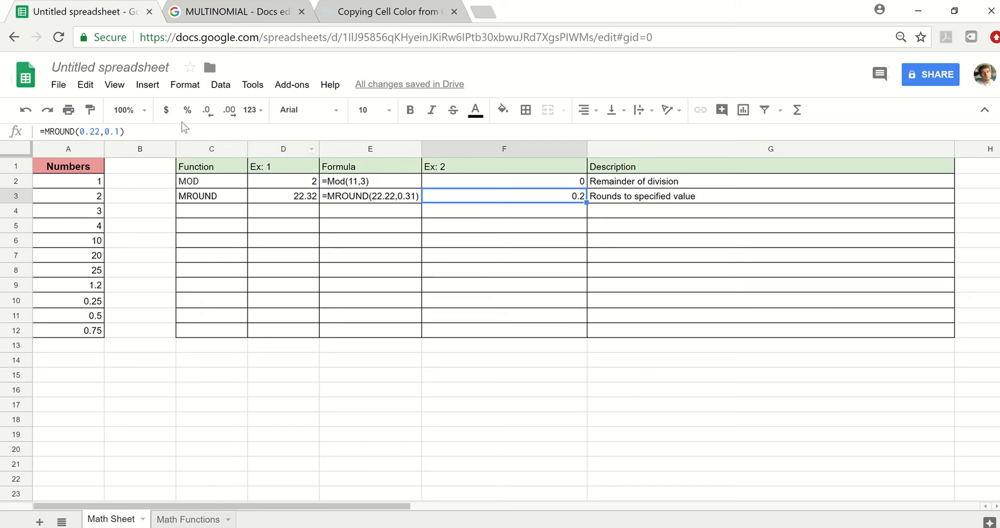
click(101, 131)
key(BackSpace)
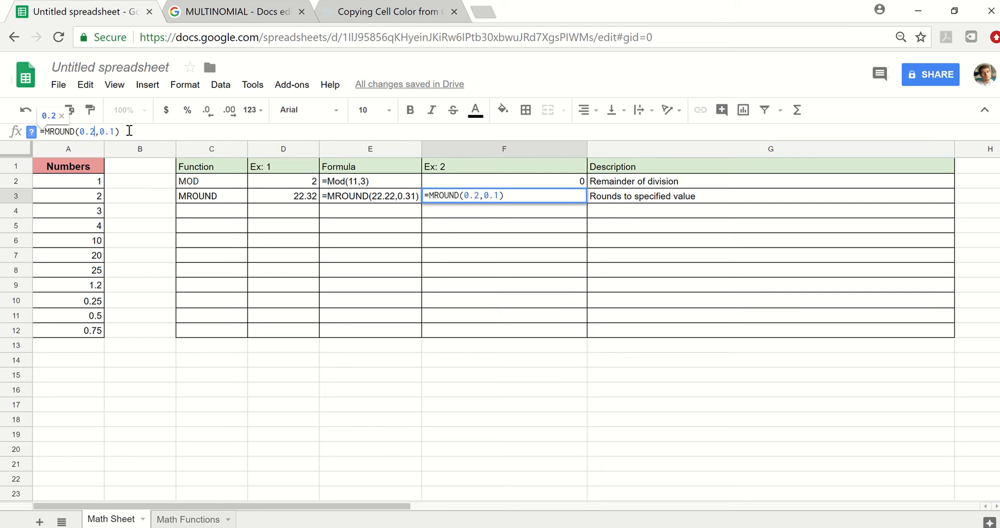
text(6)
key(Return)
key(Up)
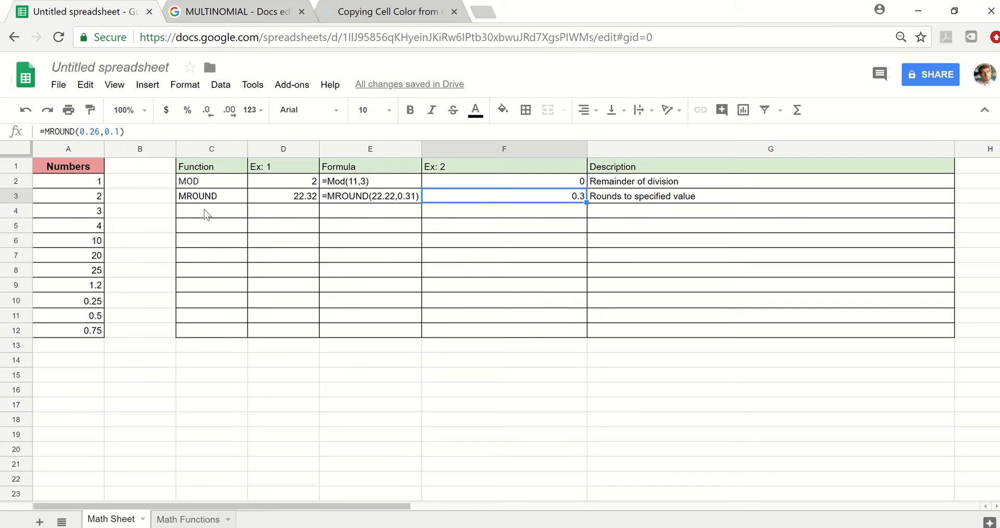
- Set the text color of cells C4:G4 to black to reveal the MULTINOMIAL row
drag(205, 213, 616, 214)
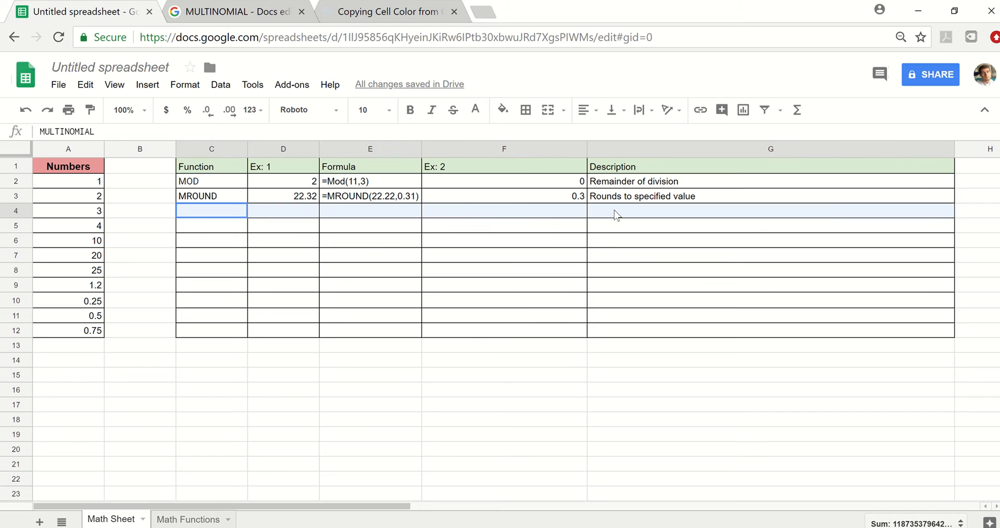
click(475, 111)
click(478, 156)
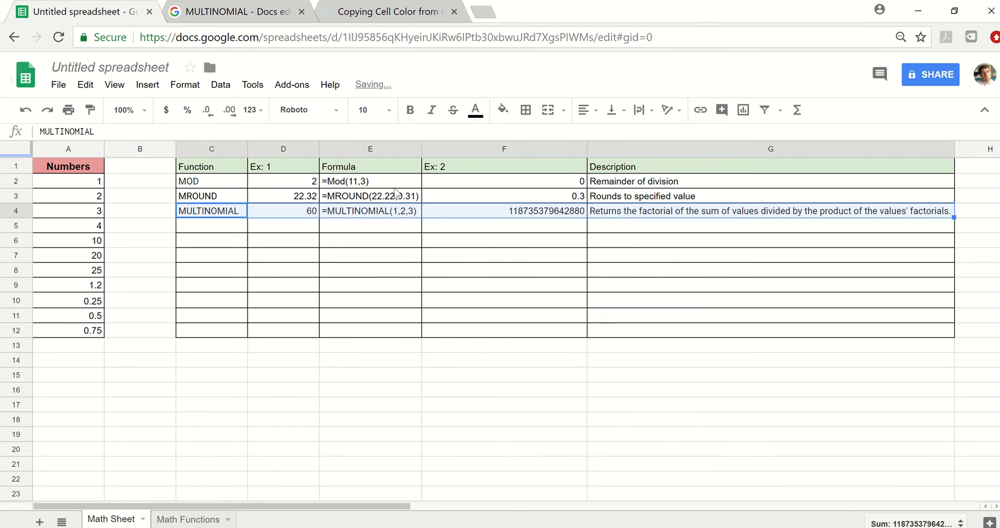
- Inspect the MULTINOMIAL entry in C4 and the formulas of its two examples in D4 and F4
click(229, 217)
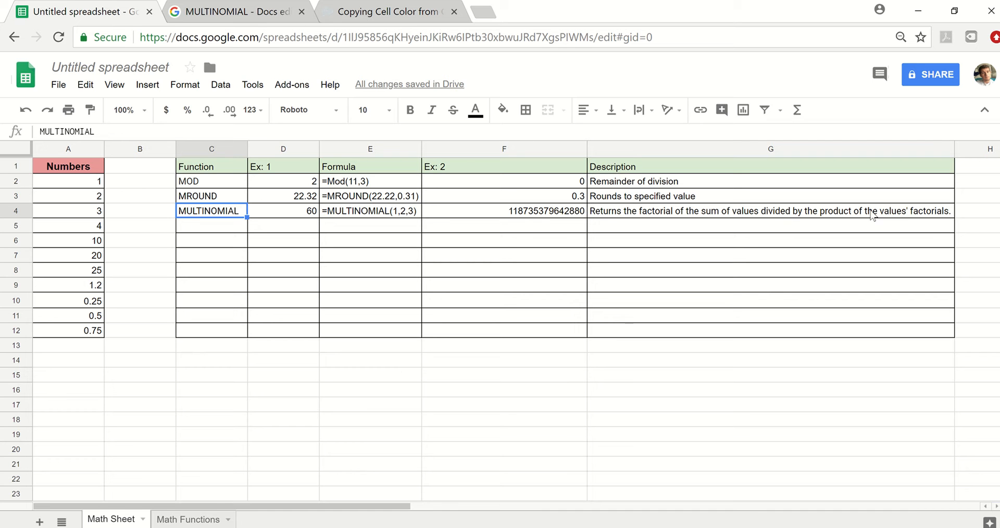
click(301, 214)
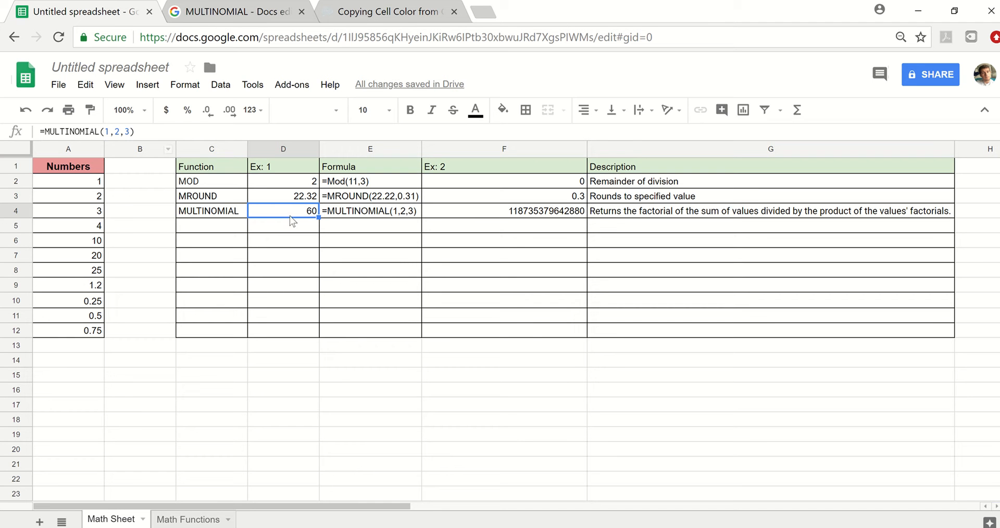
click(473, 214)
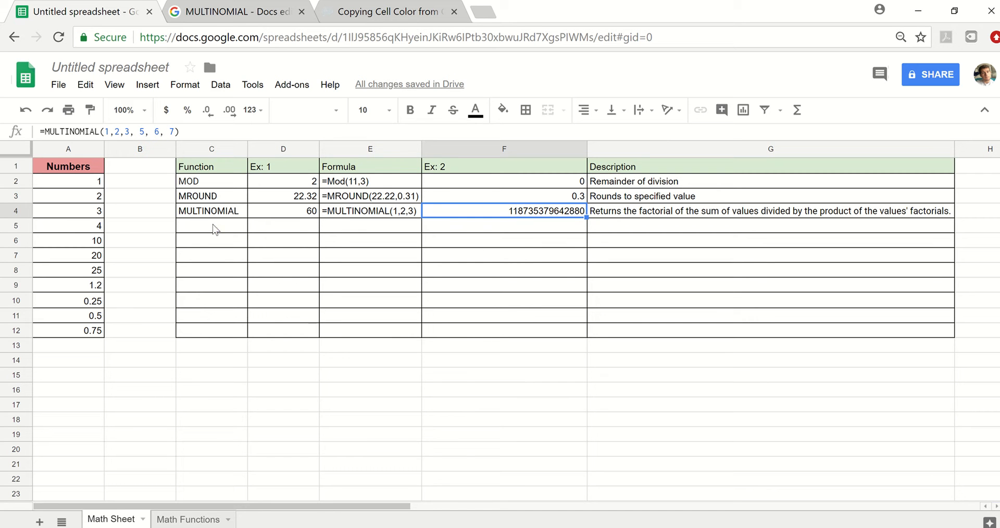
- Set the text color of cells C5:G5 to black to reveal the ODD row
drag(214, 230, 600, 229)
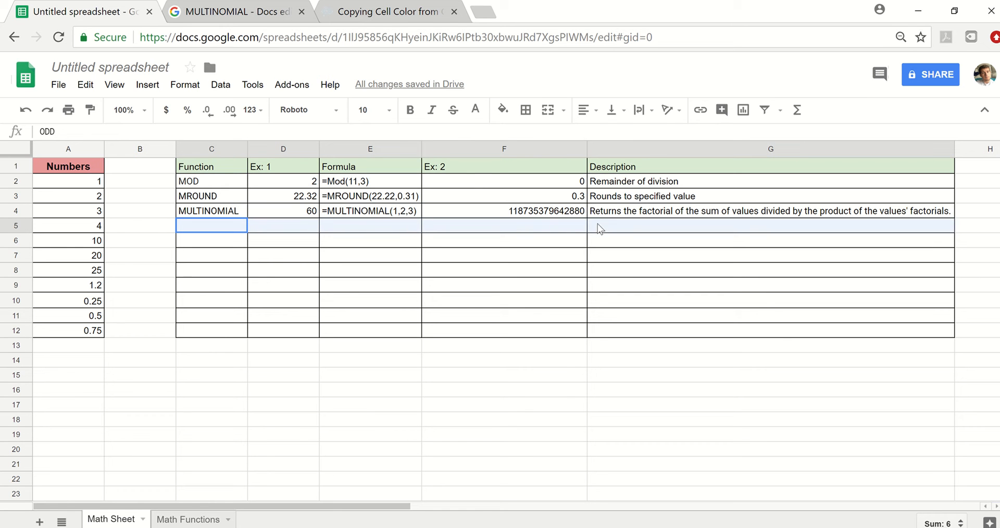
click(475, 109)
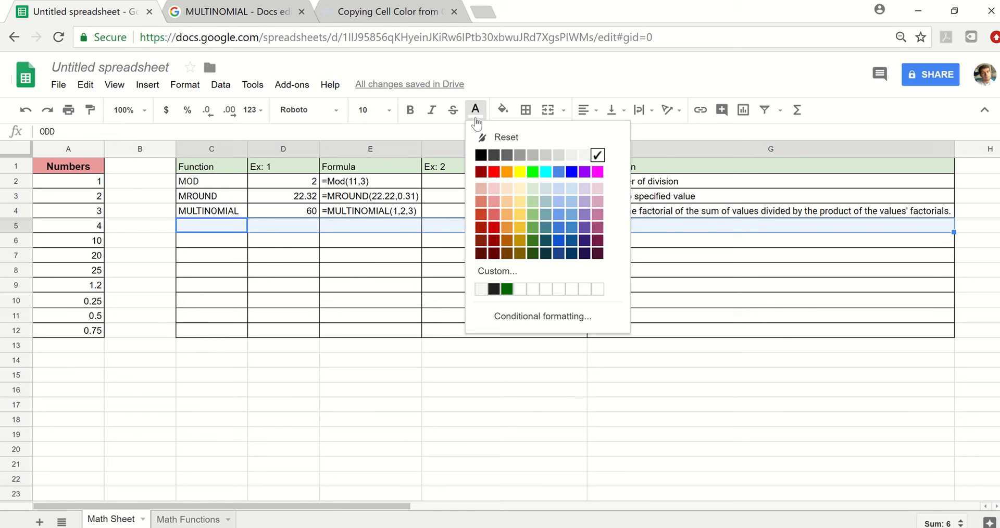
click(481, 155)
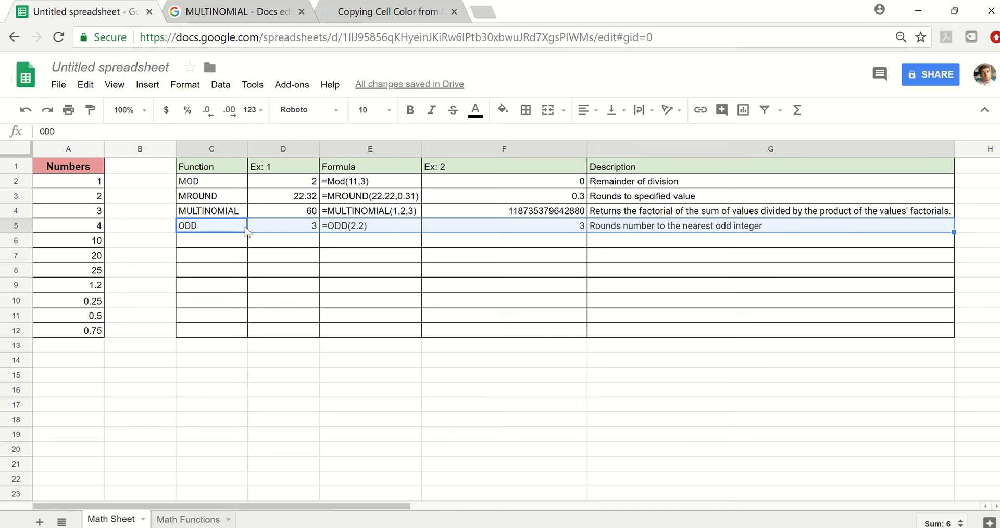
- Inspect the ODD formulas behind the two examples in cells D5 and F5
click(292, 242)
click(292, 226)
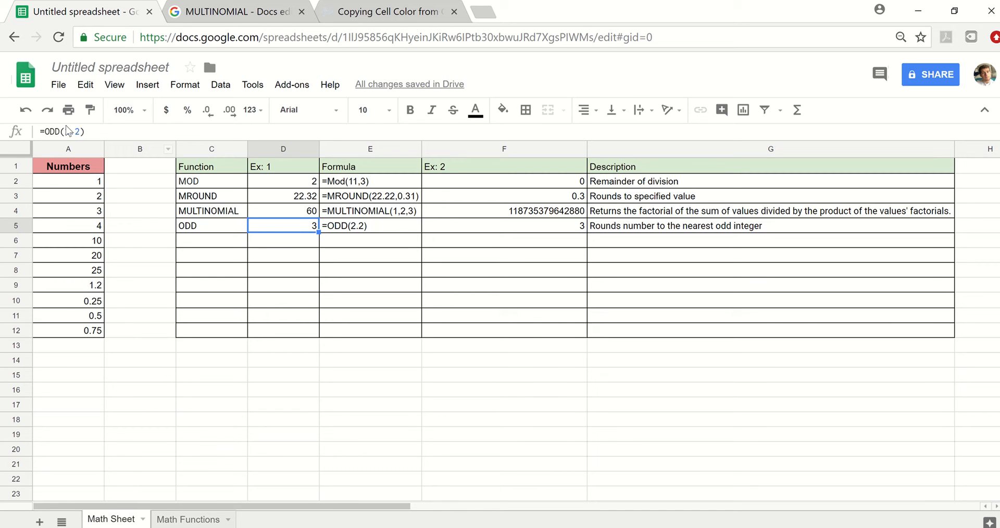
click(448, 224)
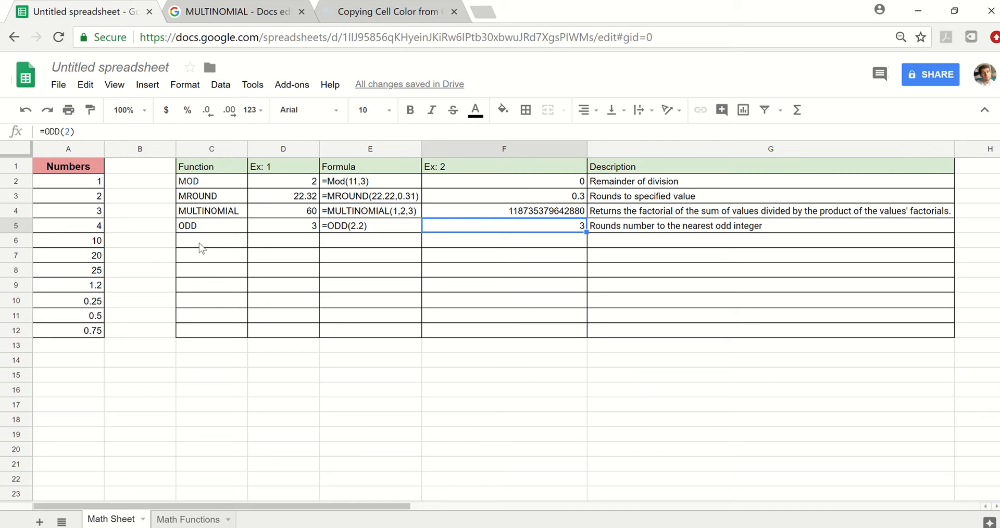
- Set the text color of cells C6:G6 to black and inspect the PI formula in D6
drag(201, 245, 620, 238)
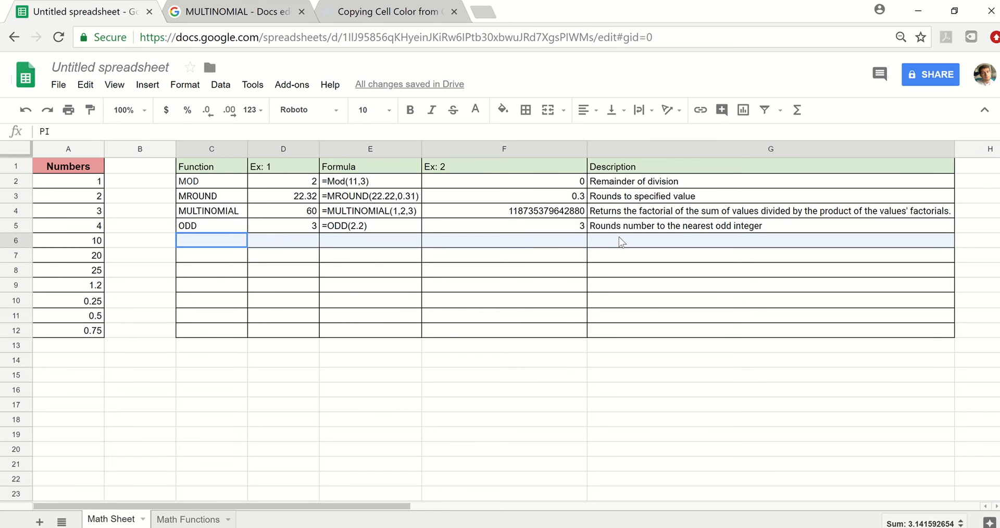
click(474, 112)
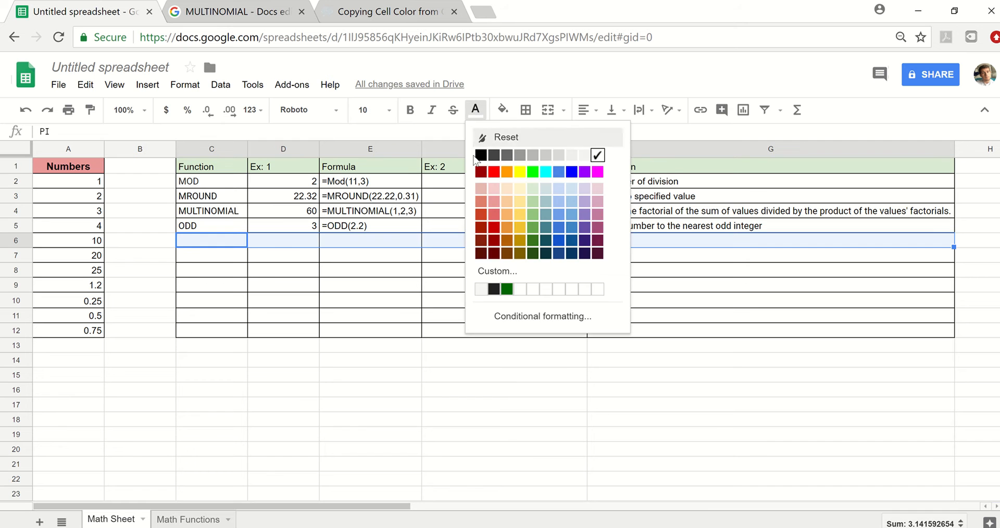
click(478, 154)
click(224, 244)
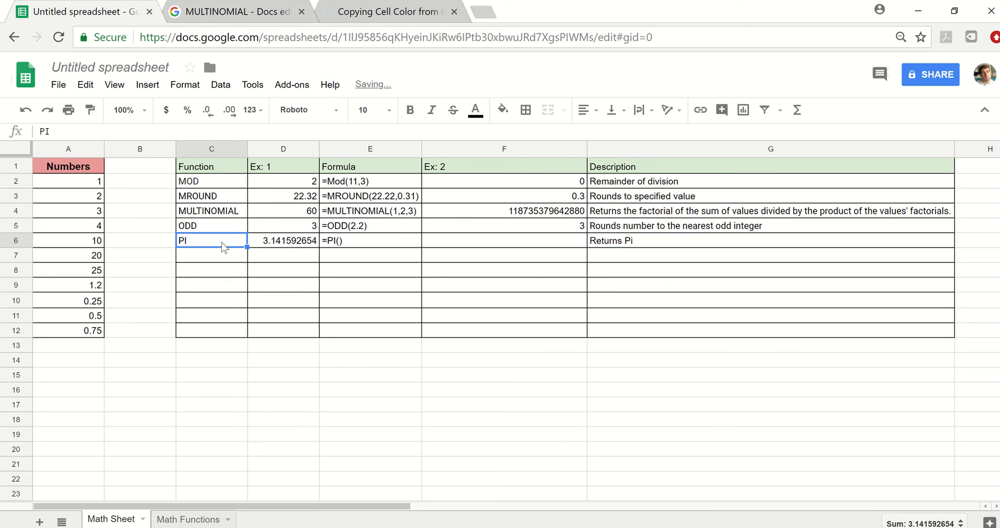
click(283, 242)
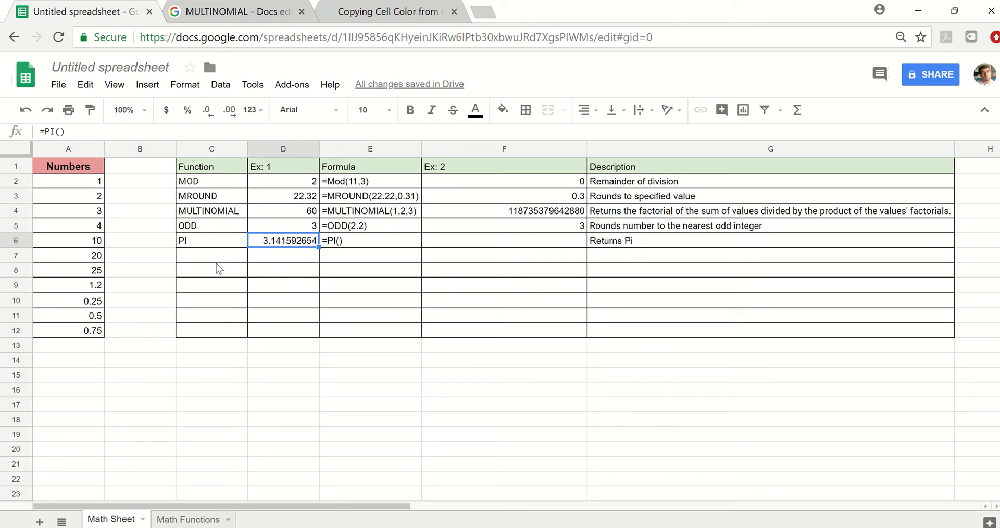
- Set the text color of cells C7:G7 to black and inspect the POWER formula in D7
drag(210, 256, 620, 263)
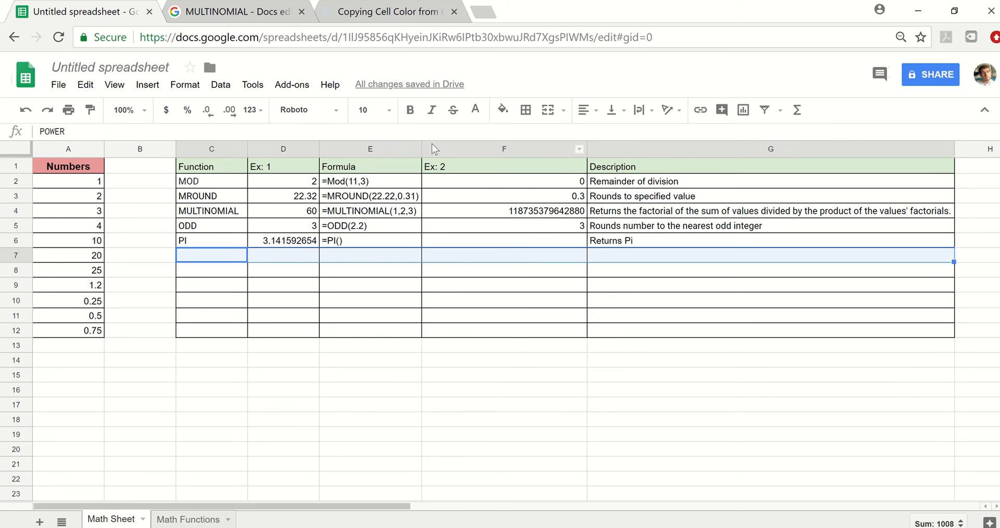
click(475, 112)
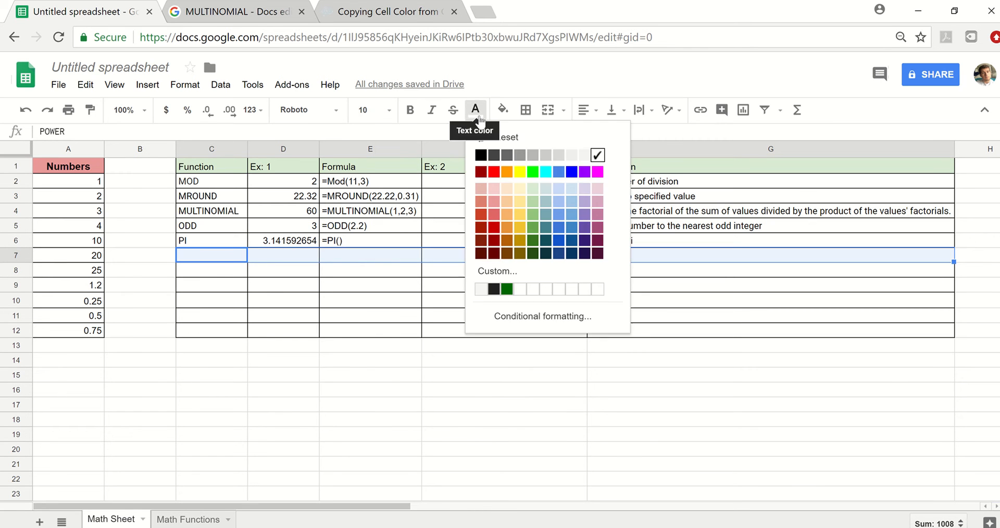
click(481, 155)
click(474, 109)
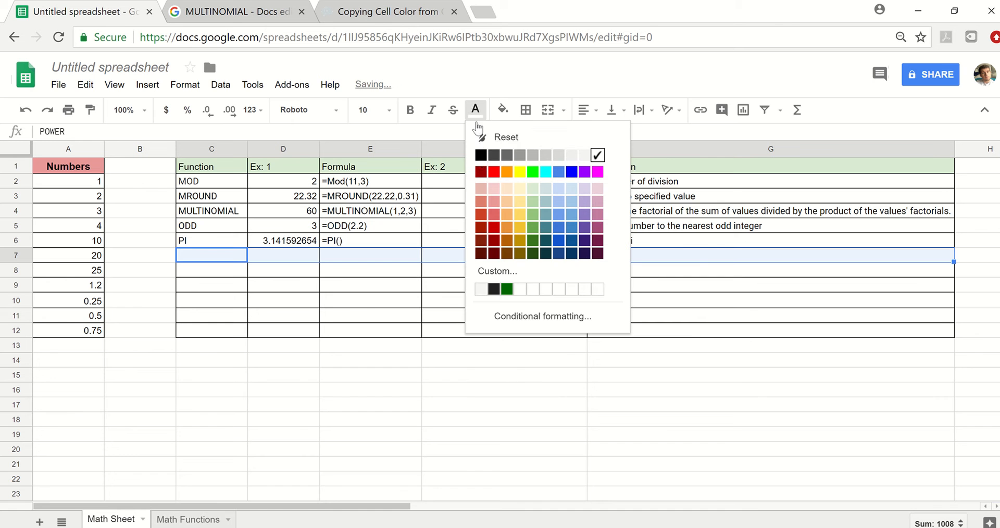
click(481, 157)
click(233, 252)
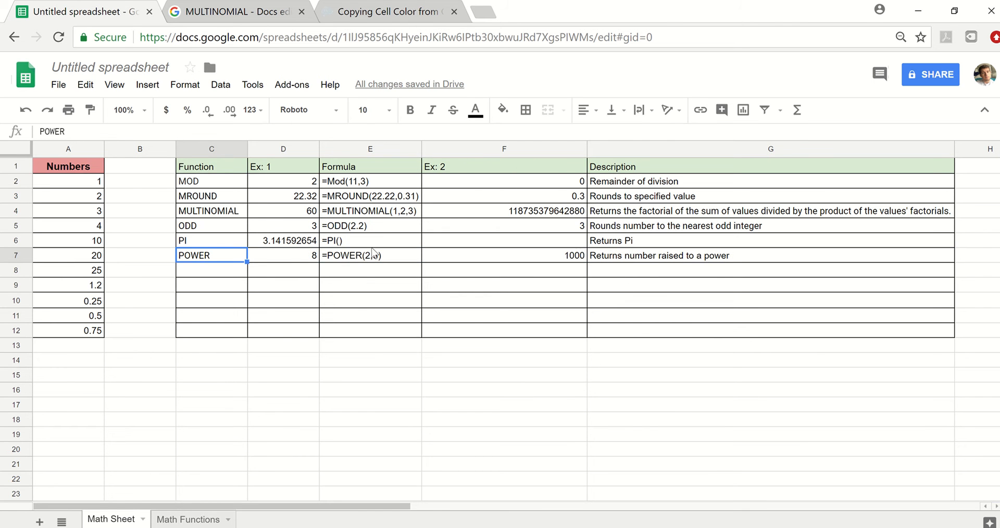
click(289, 260)
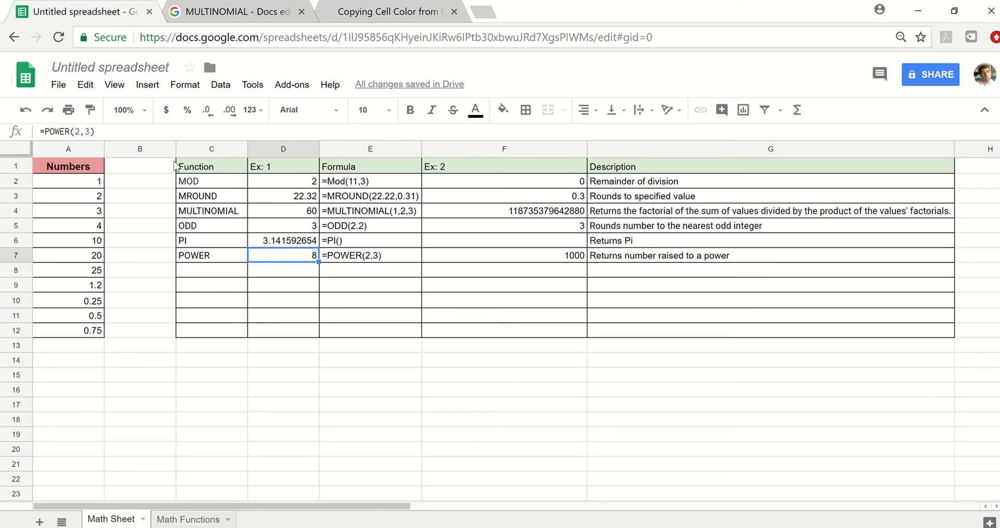
- Write 2^3 in cell B7 as an illustration, discard the entry and return to the POWER cell C7
click(142, 257)
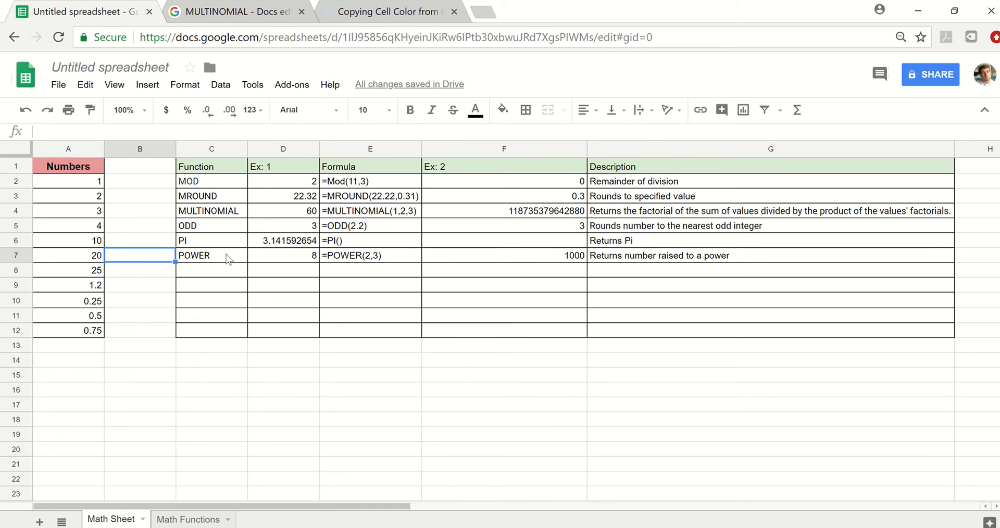
key(Right)
key(Right)
key(Left)
key(Left)
text(2)
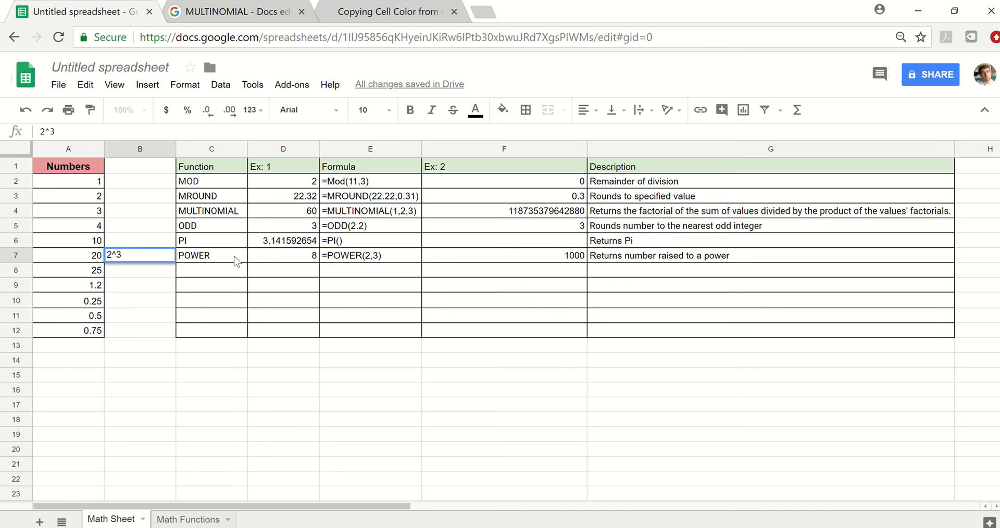
key(Escape)
key(Right)
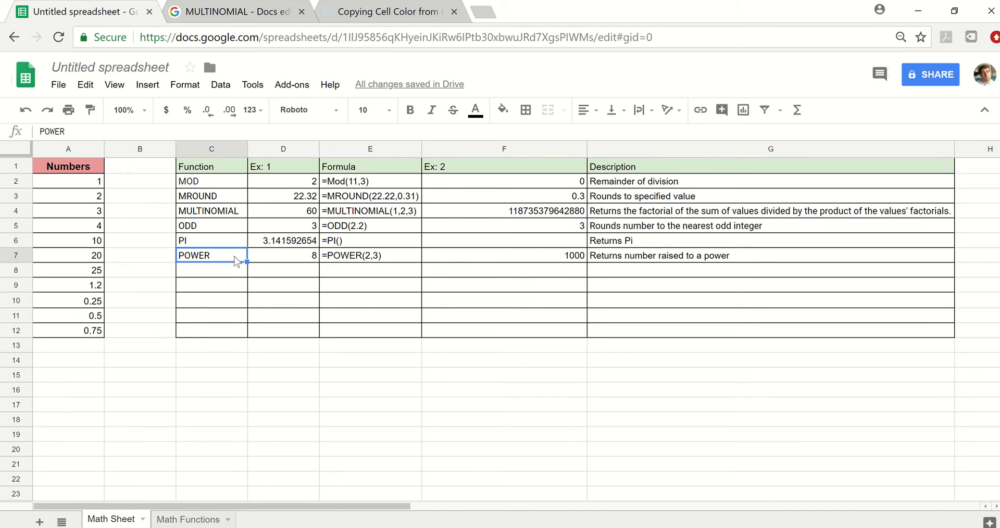
- Inspect the POWER formulas behind the two examples in cells D7 and F7
key(Right)
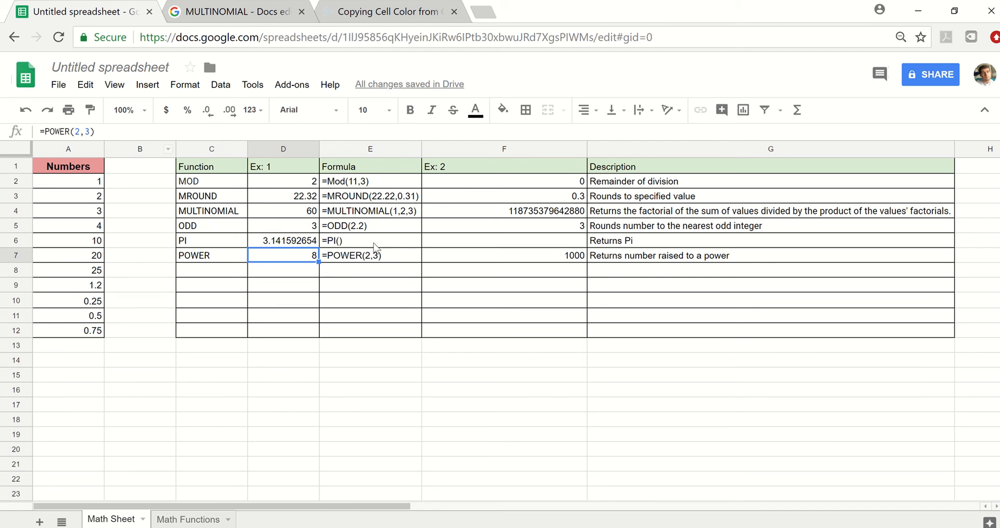
click(439, 258)
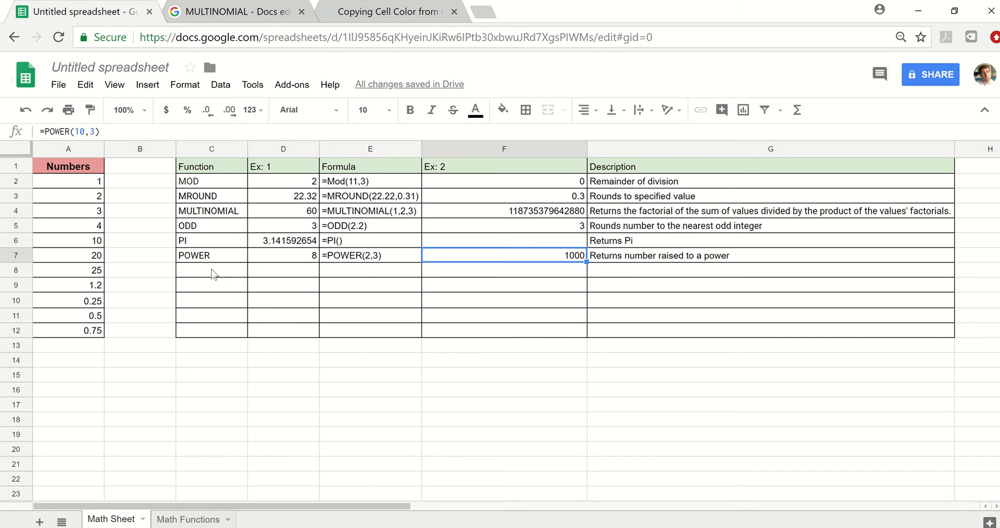
- Set the text color of cells C8:G8 to black and inspect the PRODUCT formula in D8
drag(211, 270, 619, 276)
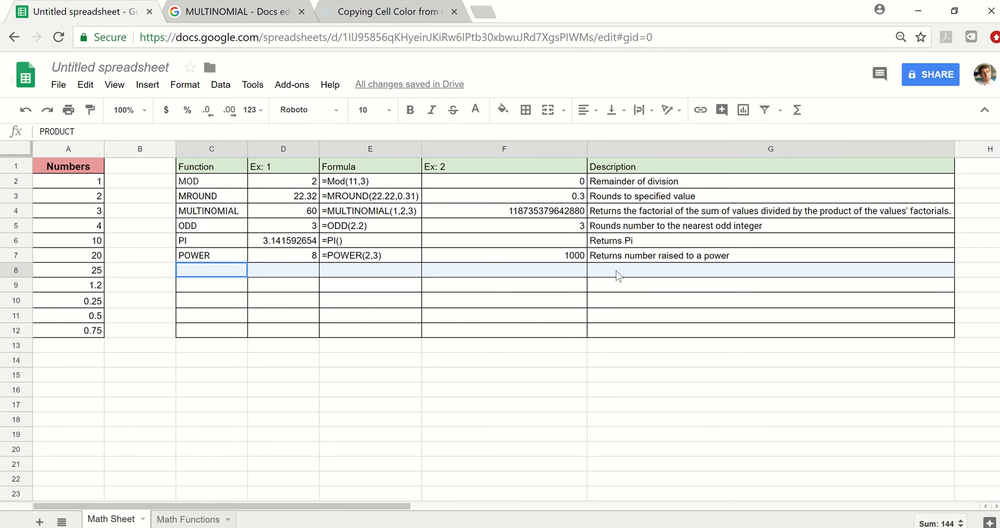
click(486, 112)
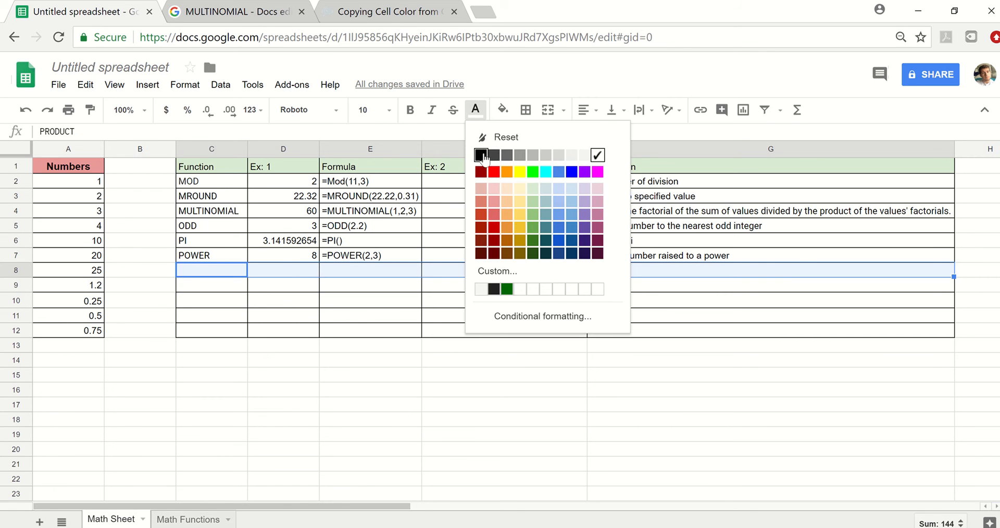
click(481, 156)
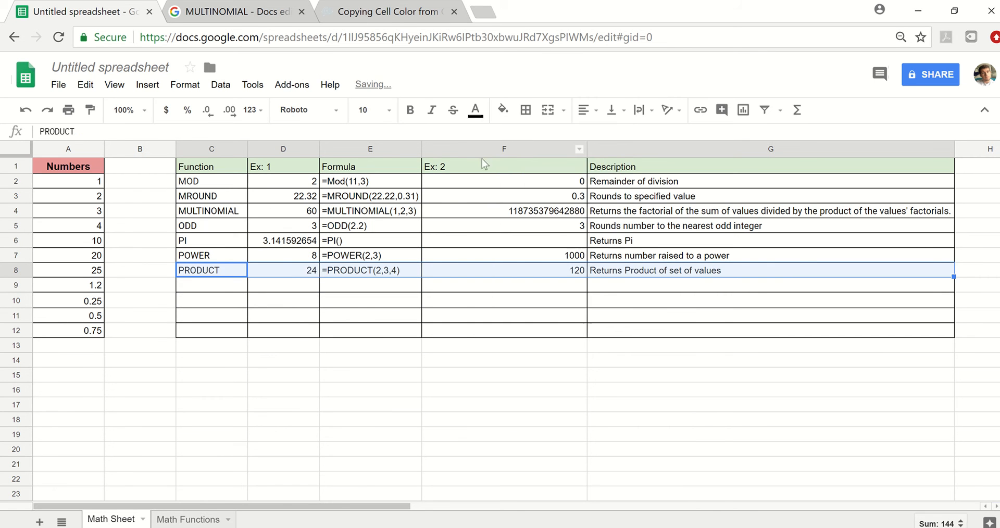
click(211, 274)
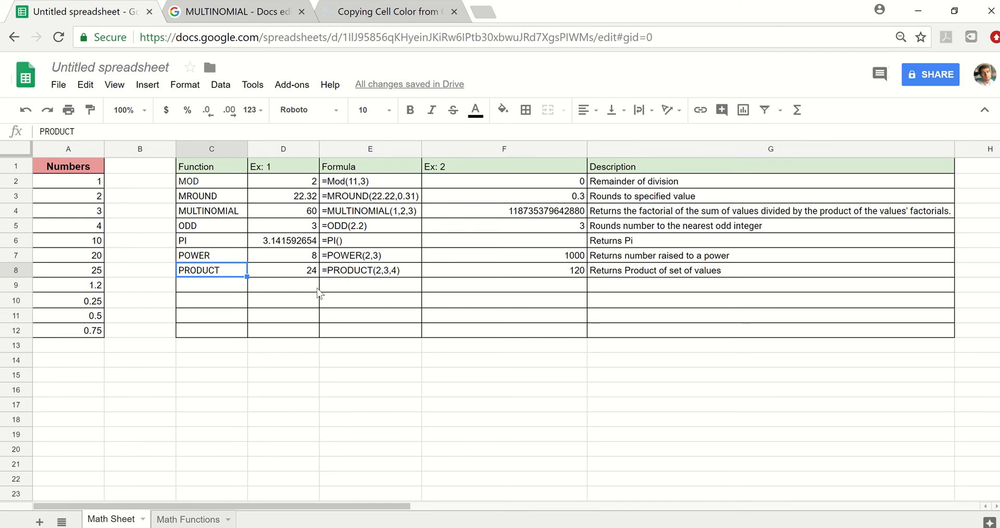
click(300, 277)
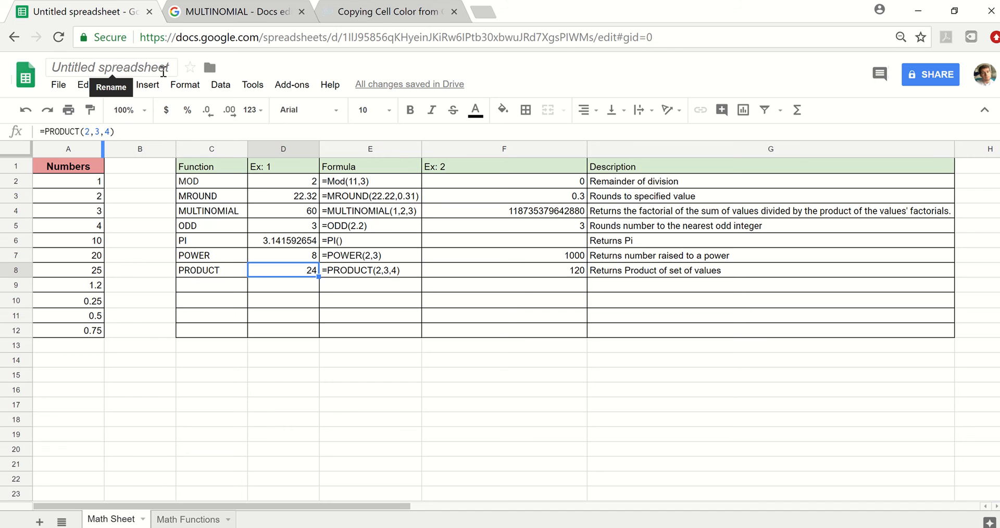
- Extend the range of the PRODUCT formula in cell F8 to A4:A12
key(Right)
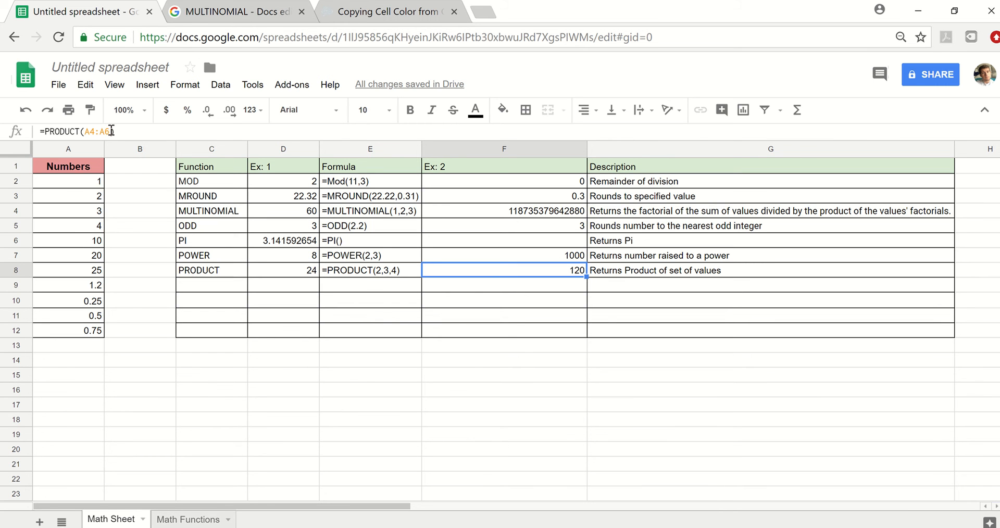
click(161, 134)
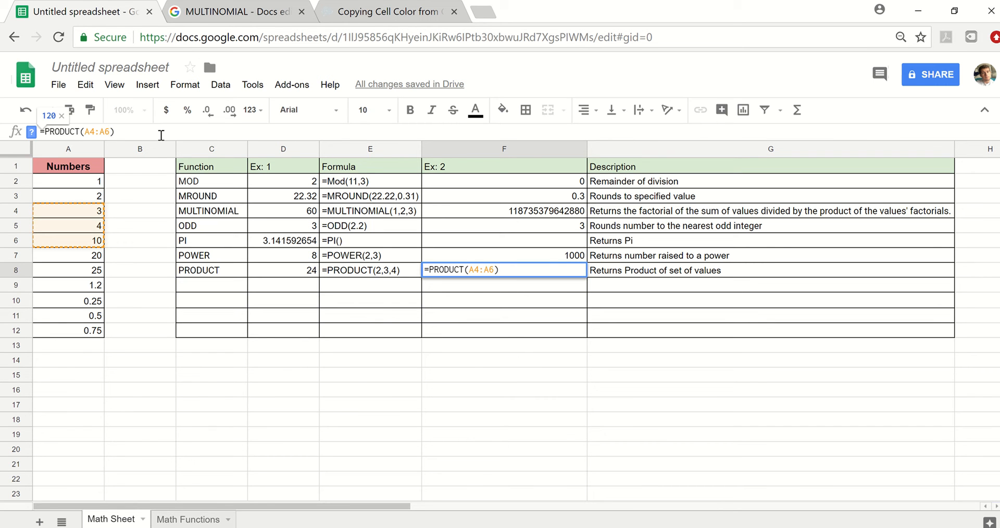
key(BackSpace)
text(12)
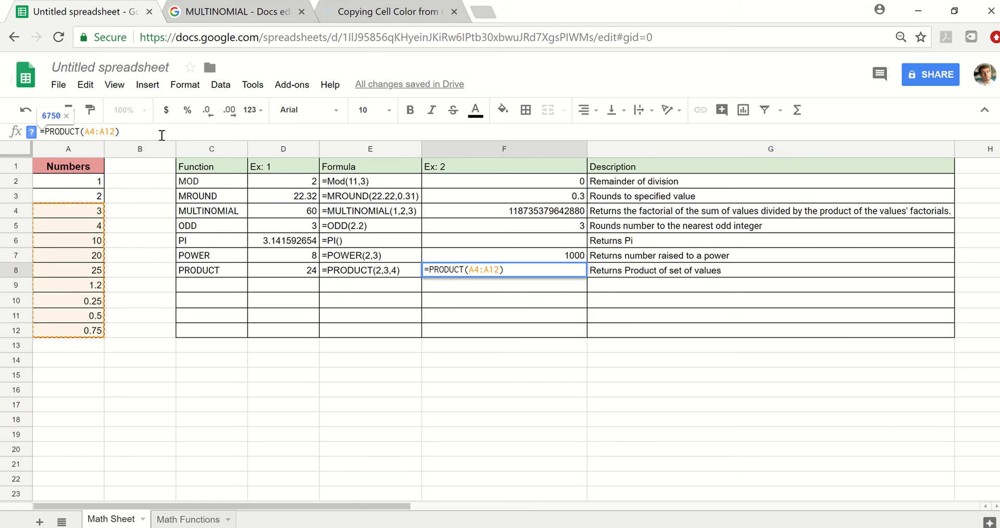
key(Return)
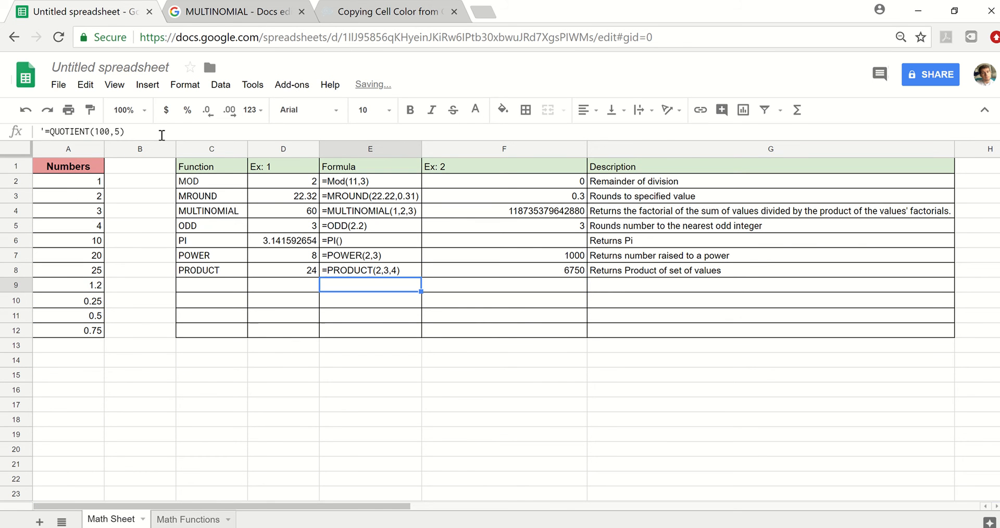
- Set the text color of cells C9:G9 to black
key(Left)
key(Left)
key(shift+Right)
key(shift+Right)
key(shift+Right)
key(shift+Right)
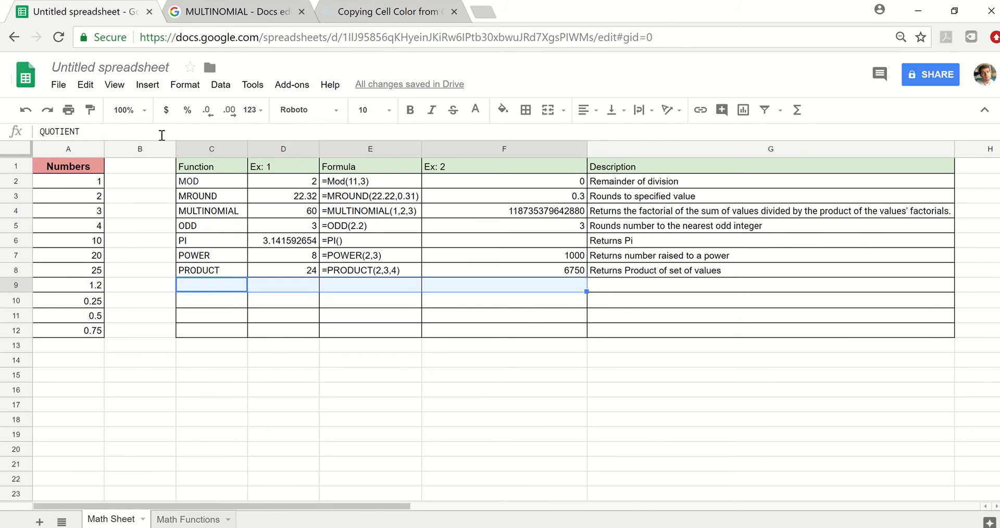
click(475, 111)
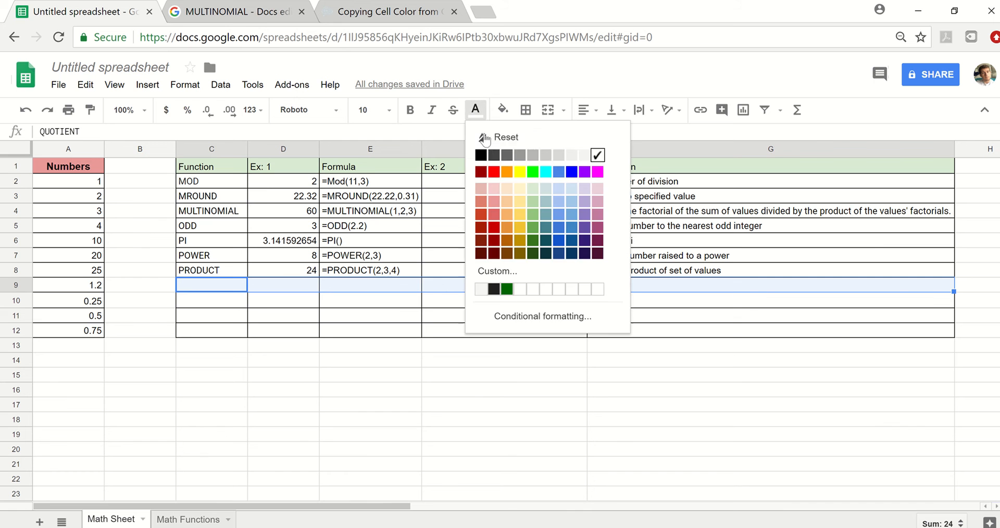
click(478, 155)
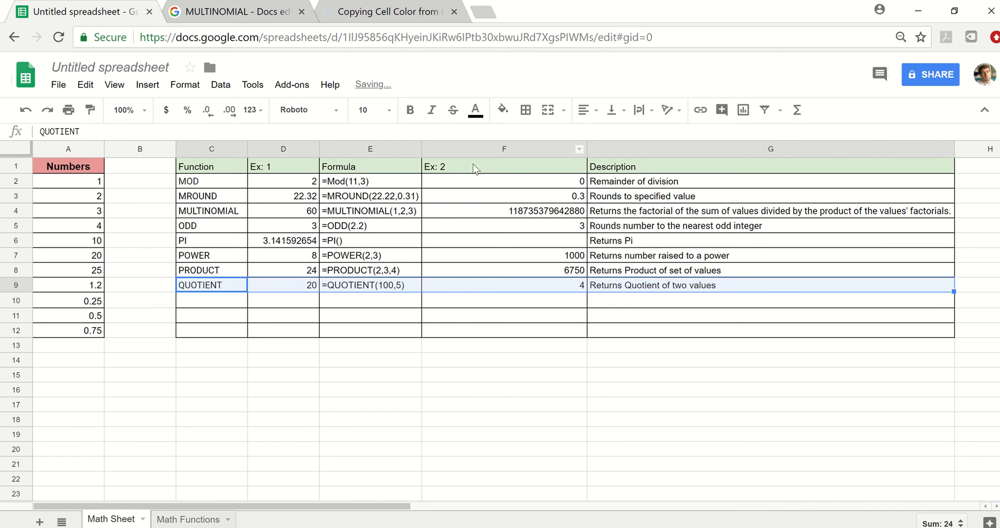
- Inspect the QUOTIENT function name in C9 and the formulas behind its examples in D9 and F9
click(232, 289)
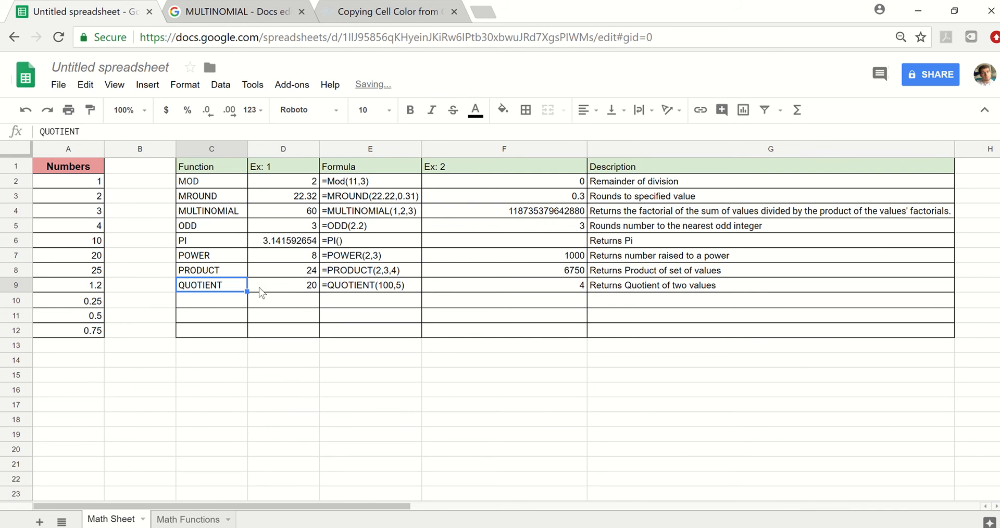
click(305, 288)
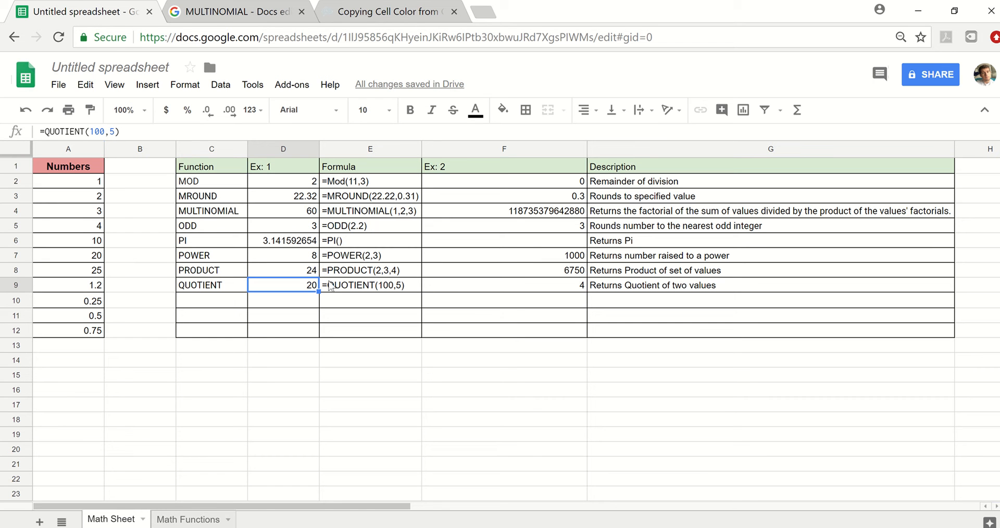
click(446, 289)
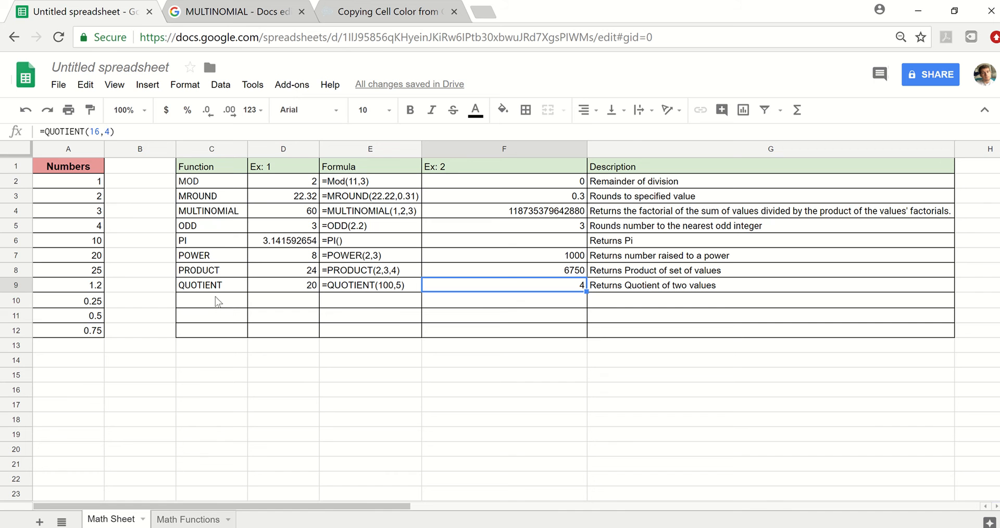
- Set the text color of cells C10:G10 to black and inspect the RADIANS formula in D10
drag(218, 302, 614, 303)
click(477, 115)
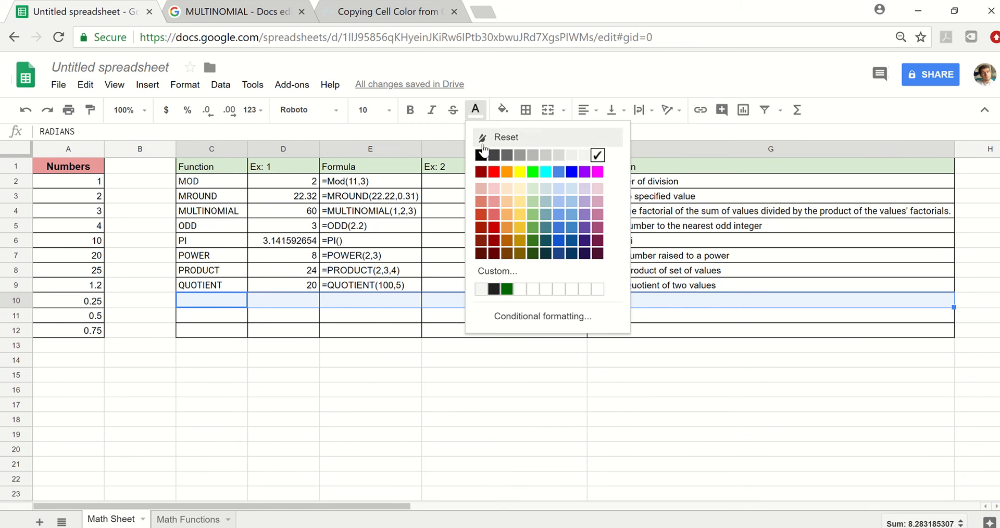
click(480, 153)
click(207, 303)
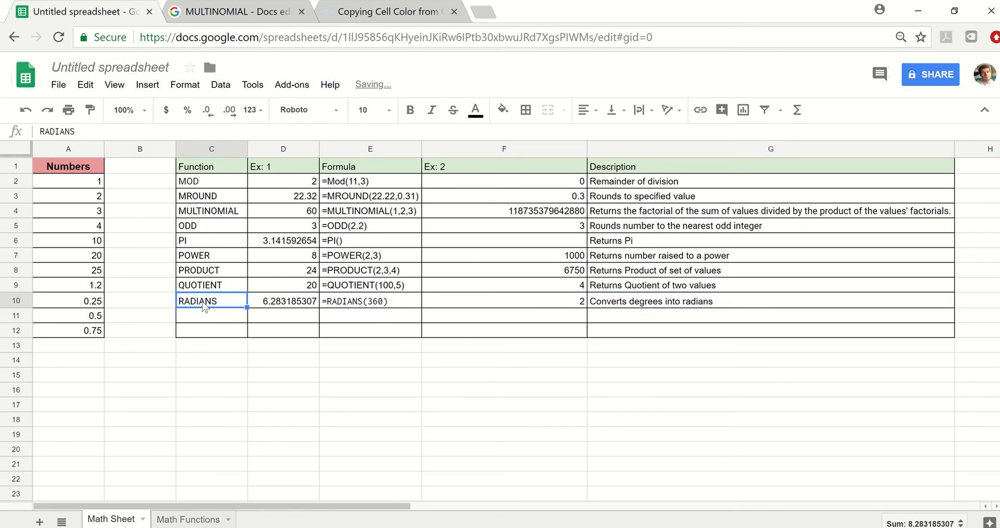
click(283, 305)
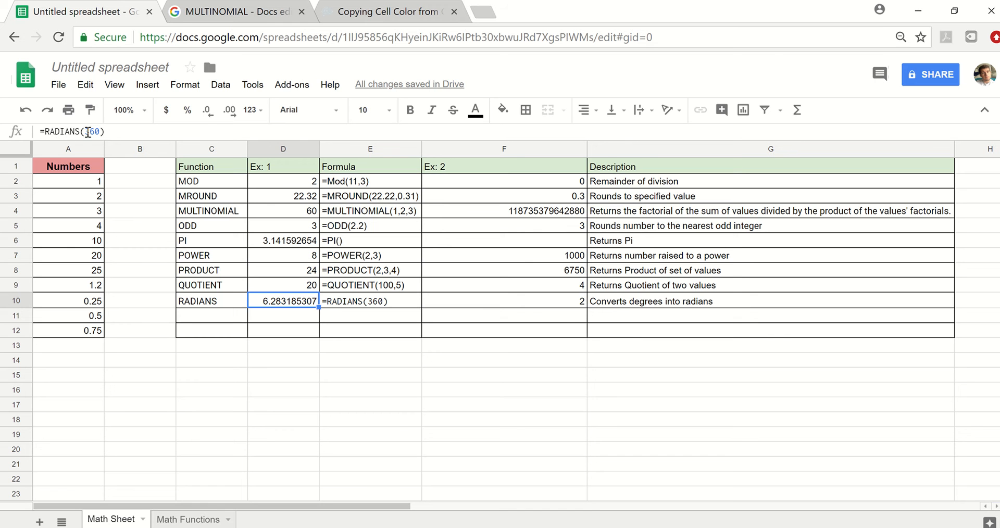
- Examine the 360 argument of the RADIANS formula in D10 and the formula behind the second example in F10
drag(88, 131, 100, 132)
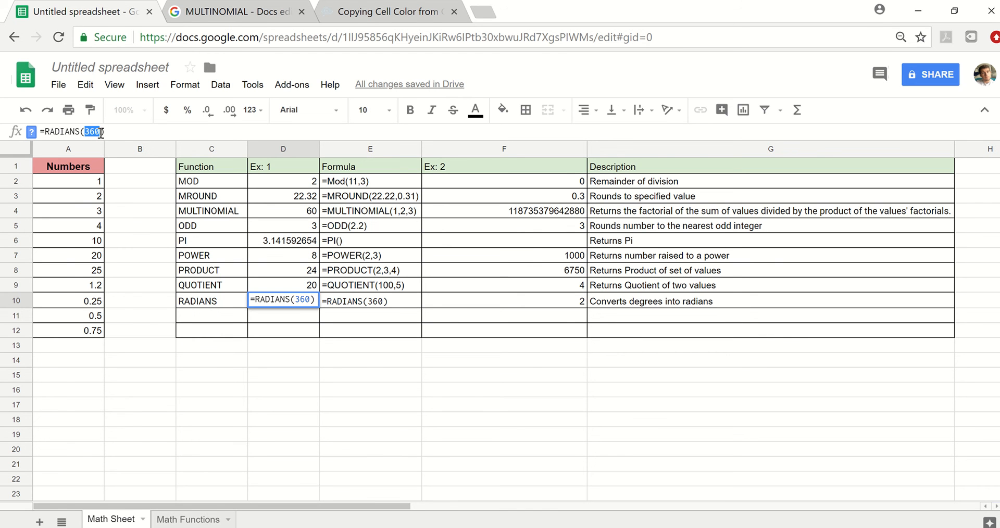
key(Return)
key(Up)
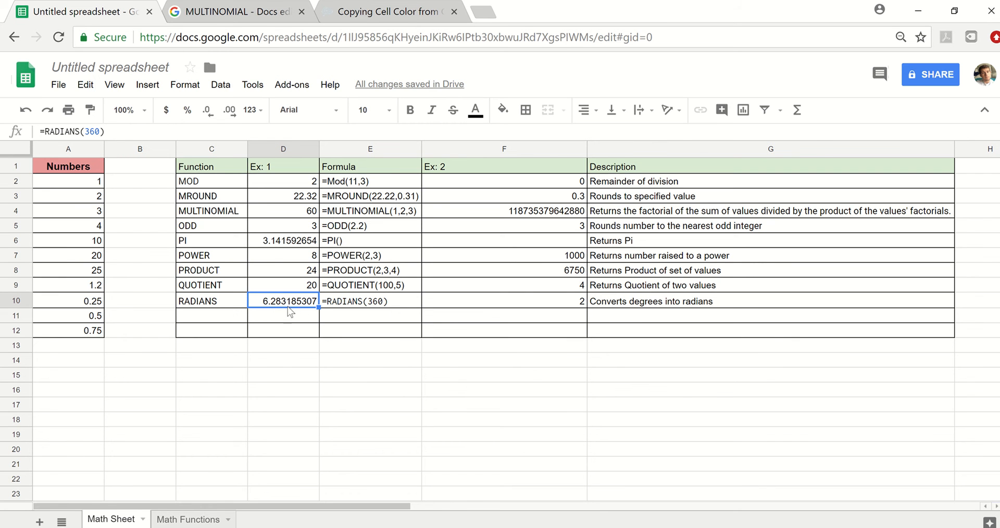
click(460, 301)
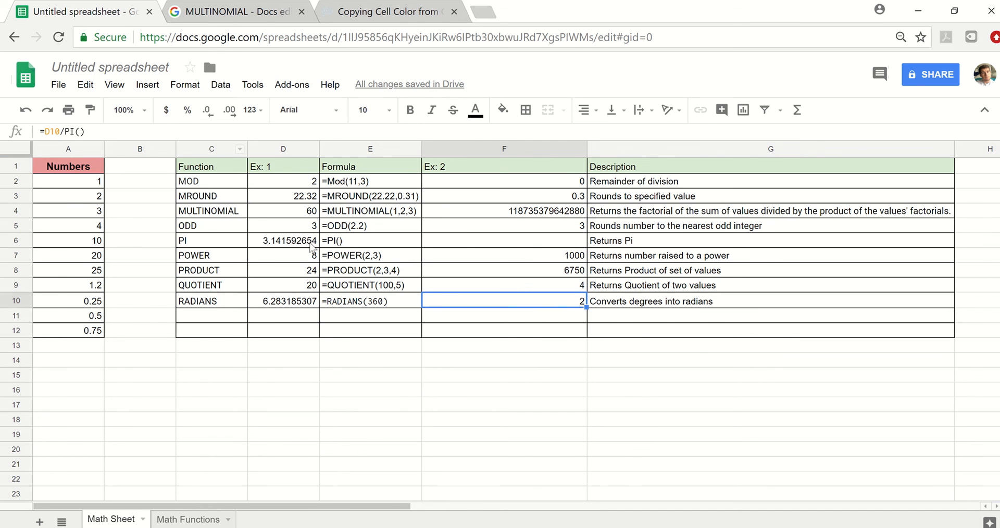
- Change the formula in cell D10 to =(RADIANS(360))/PI()
click(304, 305)
click(47, 132)
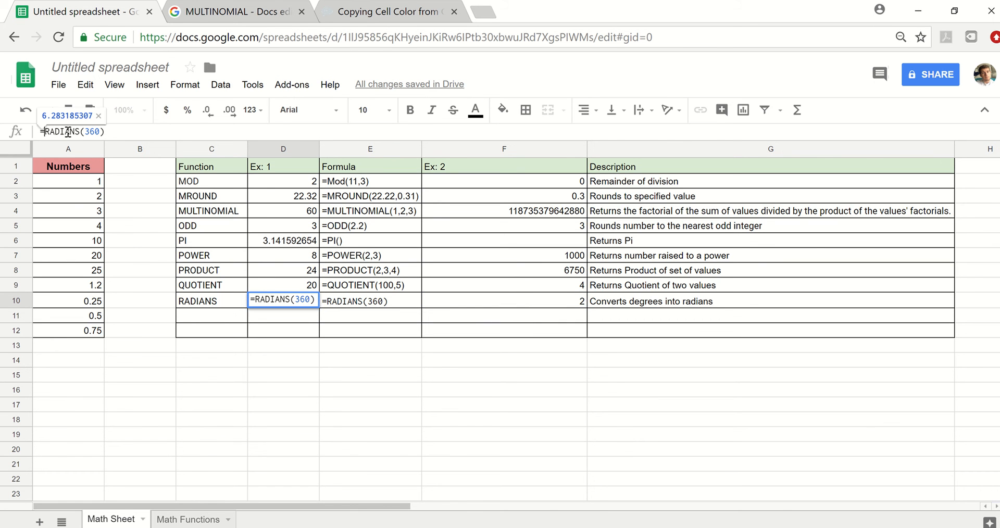
text(()
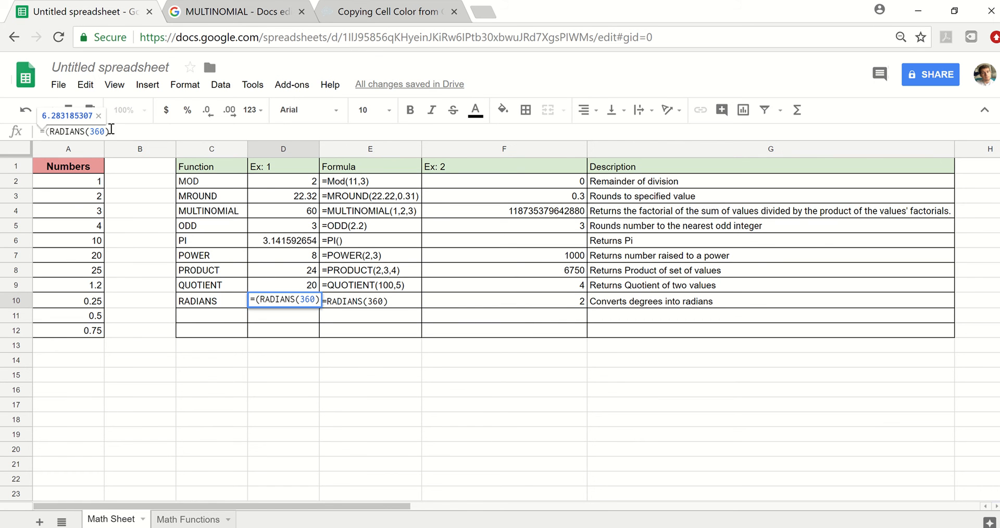
text()/)
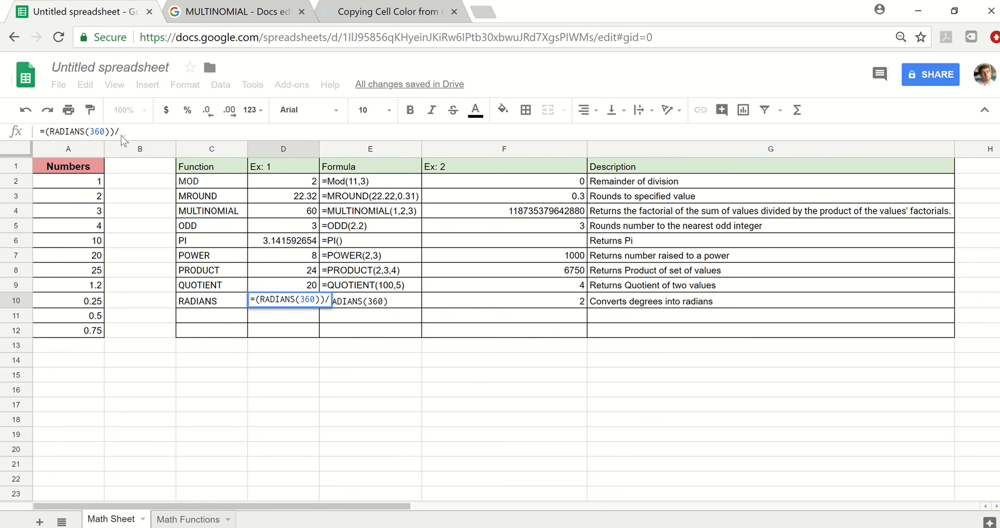
text(PI())
key(Return)
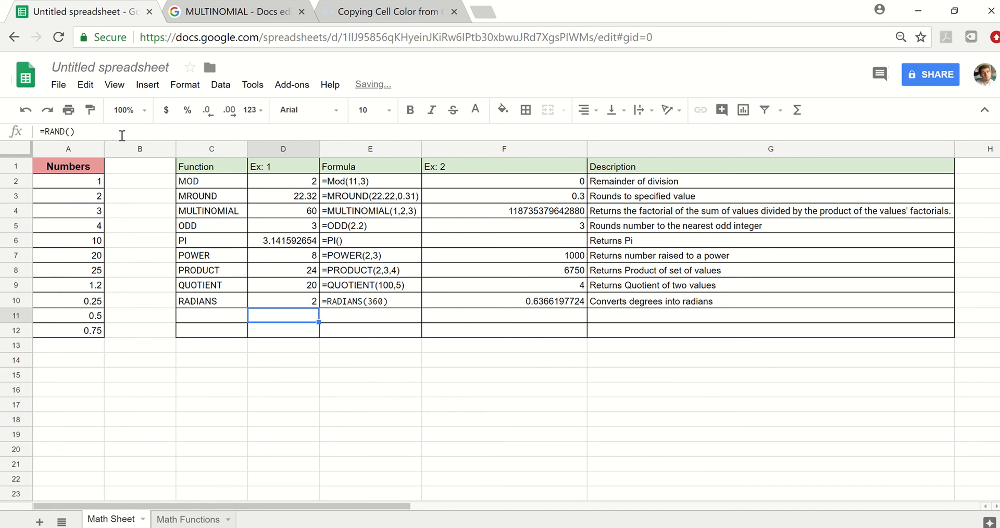
key(Up)
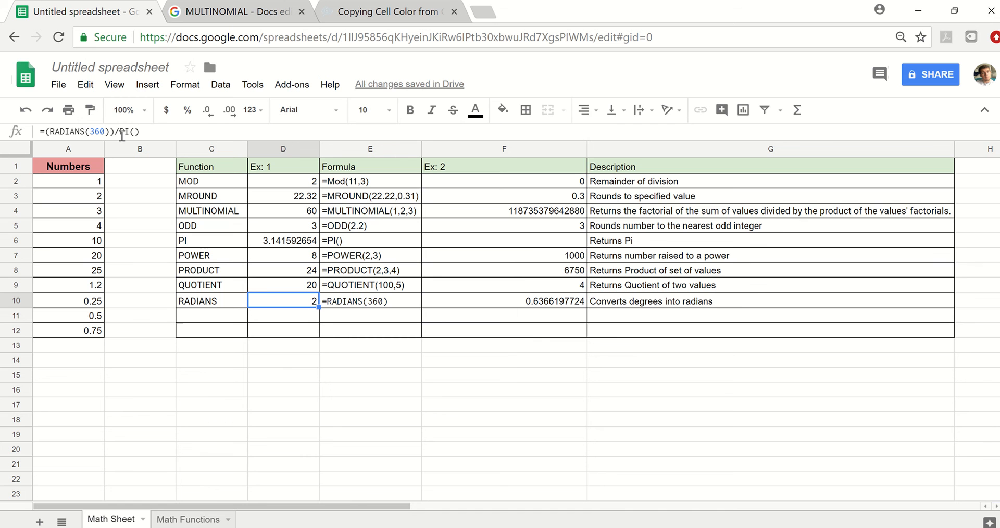
- Clear the second RADIANS example in cell F10 and return to cell D10
key(Right)
key(Right)
key(Delete)
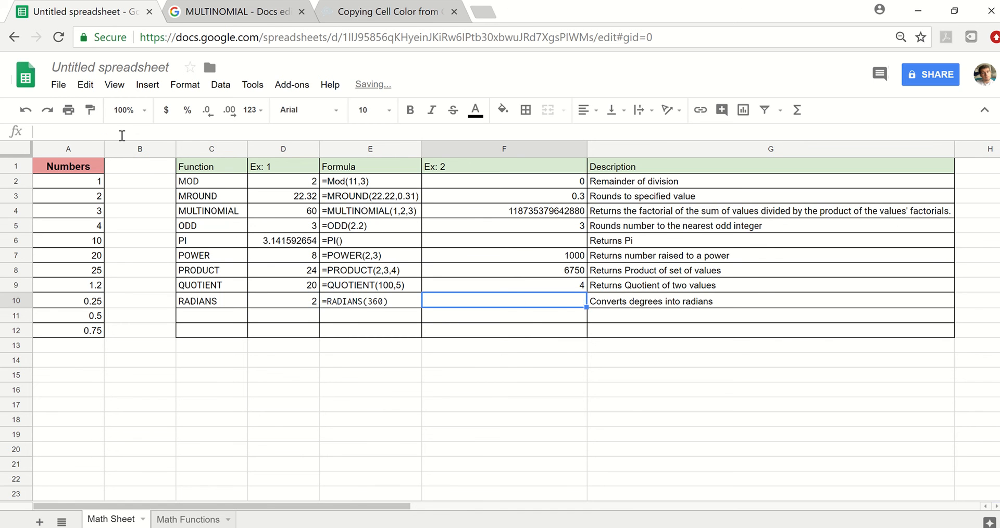
key(Right)
key(Left)
key(Left)
key(Left)
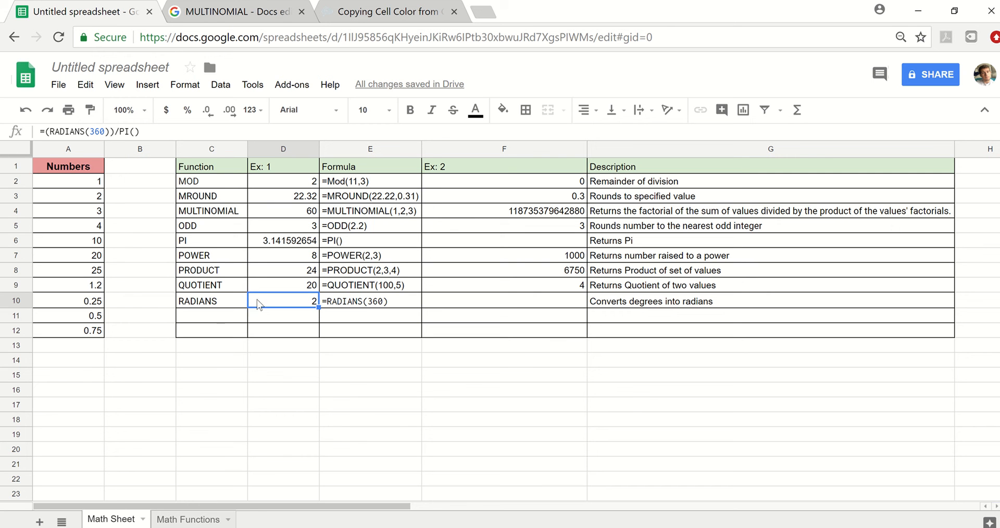
- Set the text color of cells C11:G11 to black and inspect the RAND formula in D11
drag(211, 315, 618, 316)
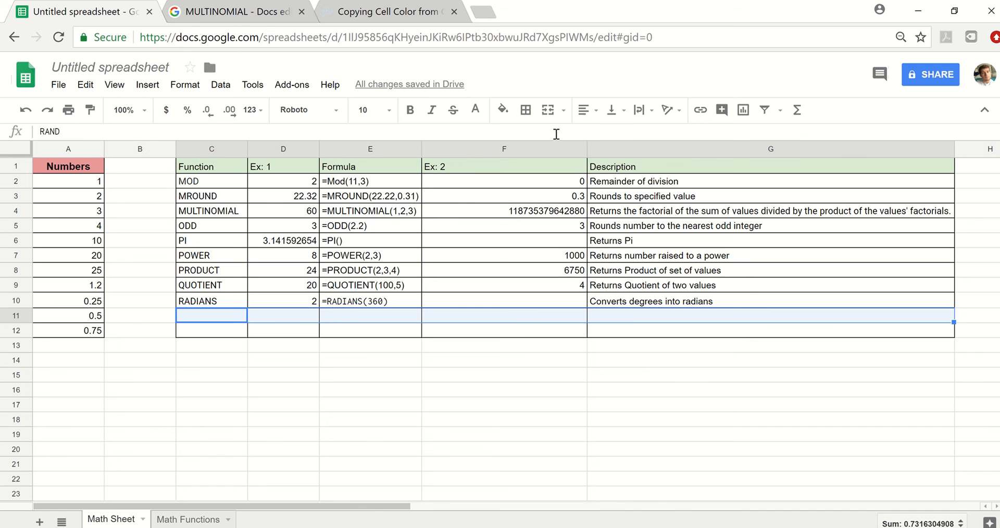
click(475, 110)
click(482, 160)
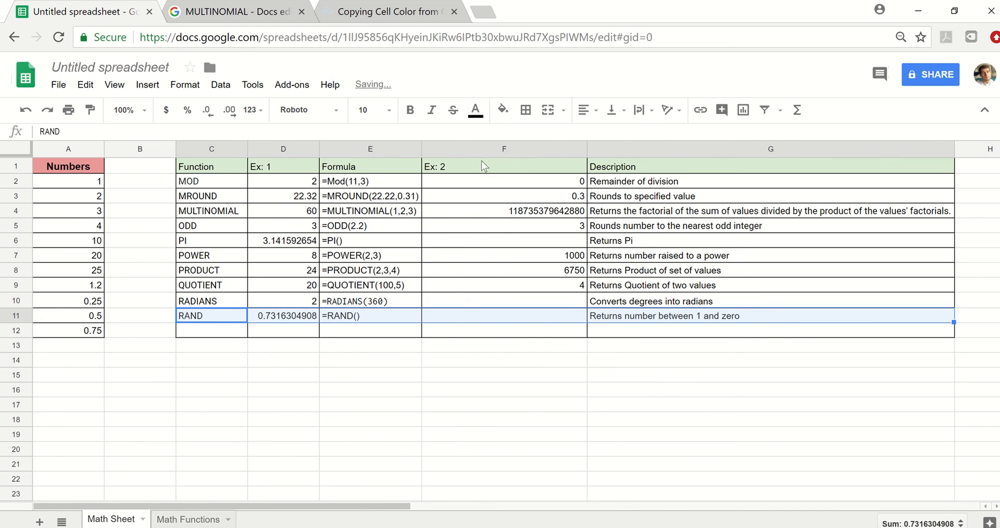
key(ctrl+c)
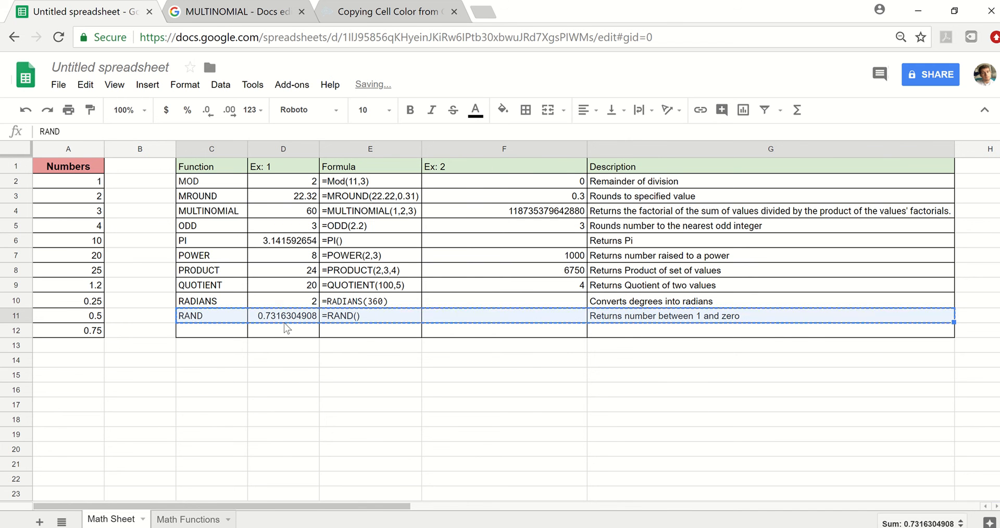
click(286, 318)
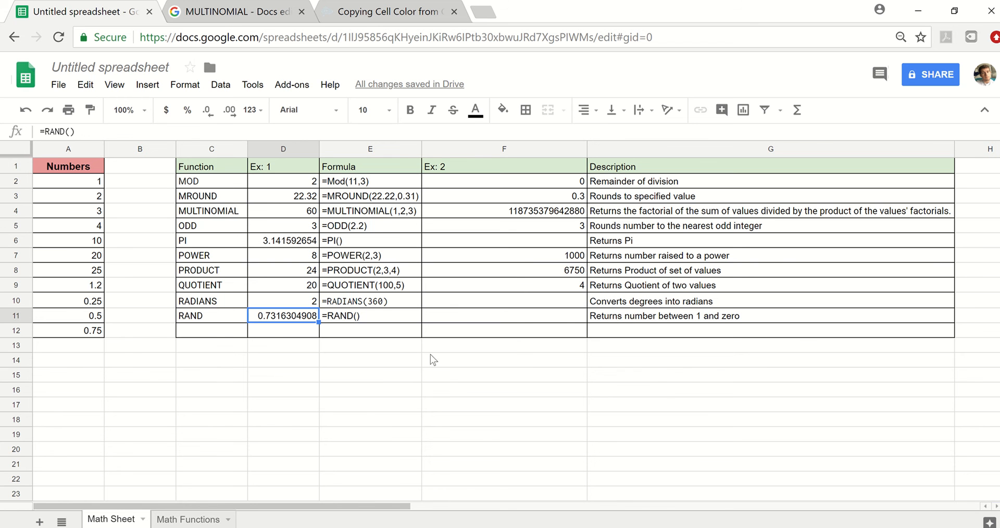
- Set the text color of cells C12:G12 to black and inspect the RANDBETWEEN formula in D12
drag(232, 336, 609, 331)
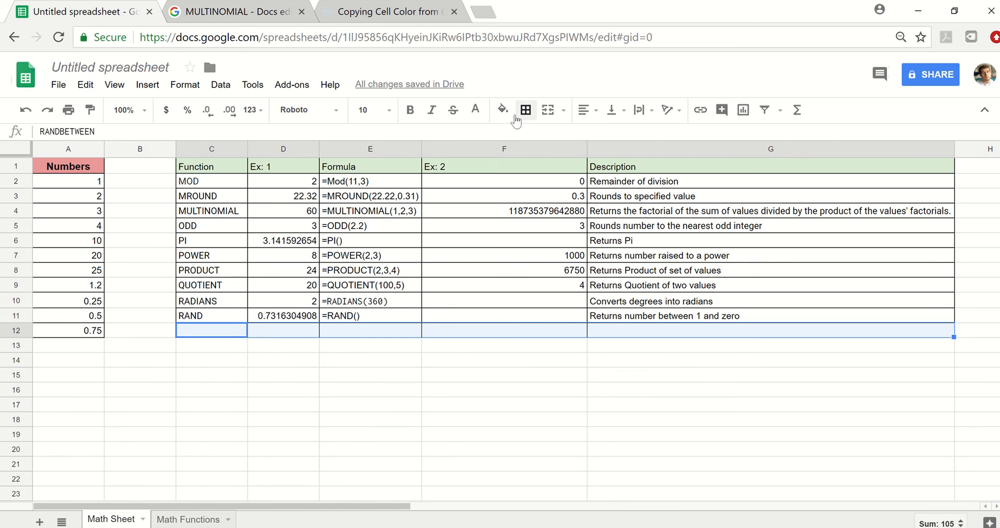
click(475, 110)
click(481, 155)
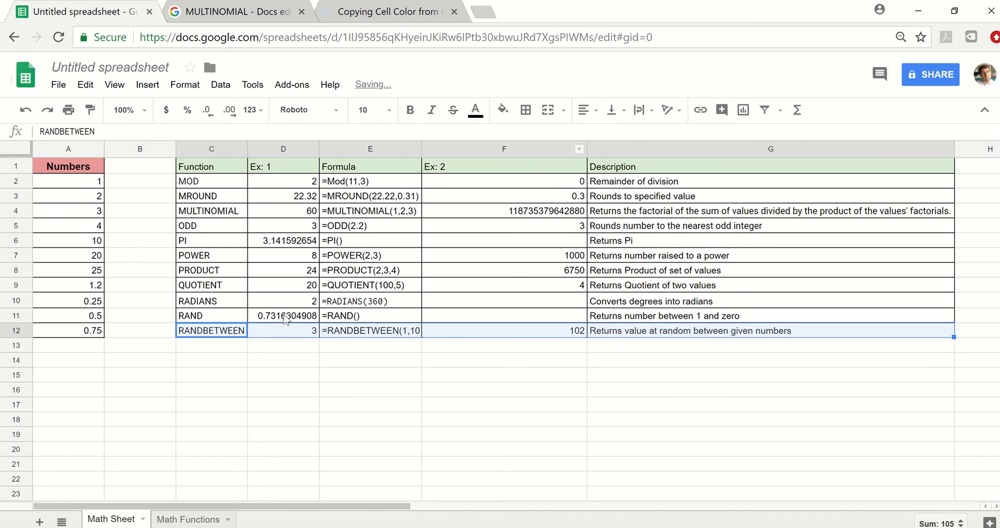
click(253, 346)
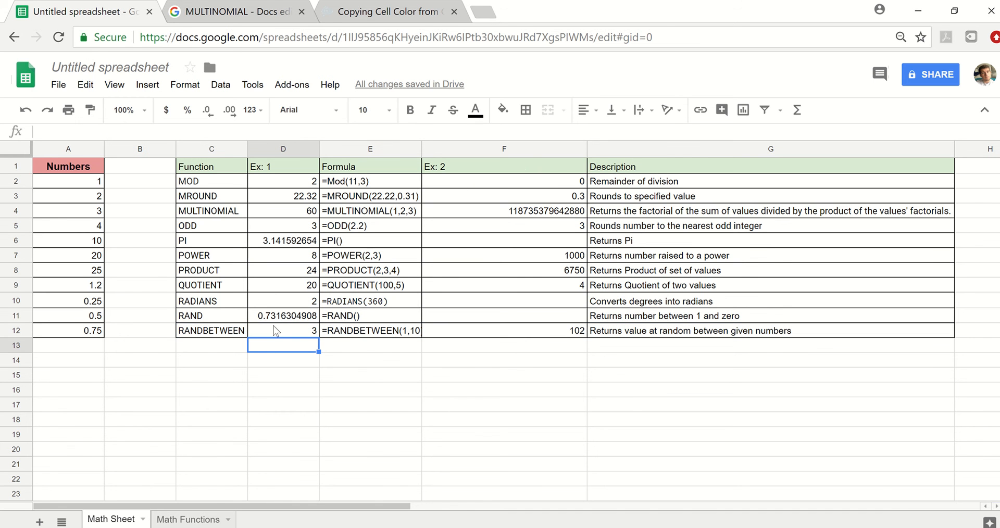
click(275, 330)
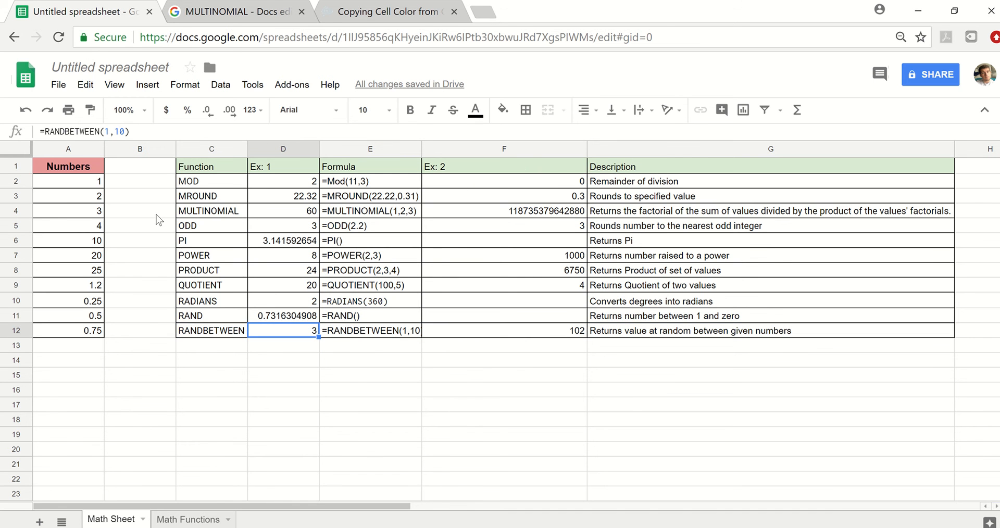
- Try to generate a new random value in D12 by re-entering its unchanged RANDBETWEEN formula twice
click(183, 131)
key(Return)
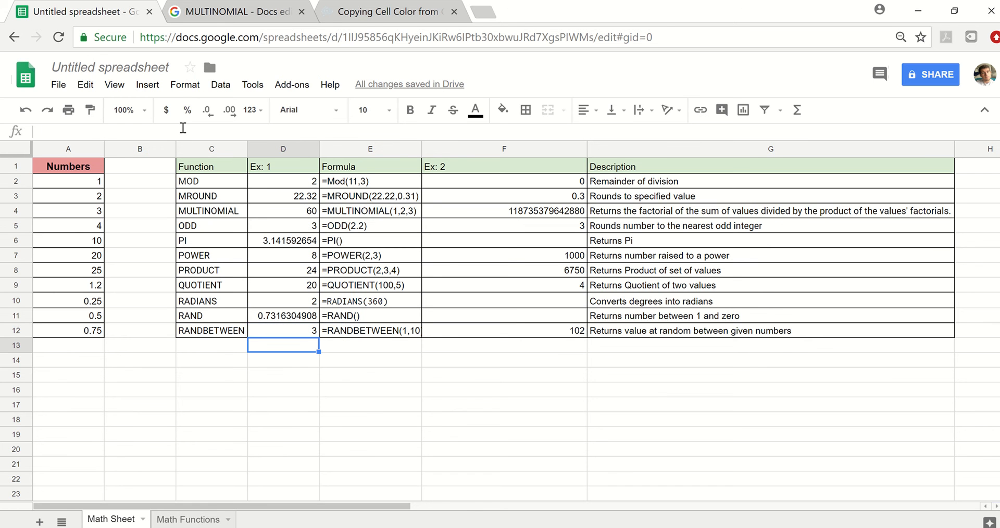
key(Up)
click(183, 128)
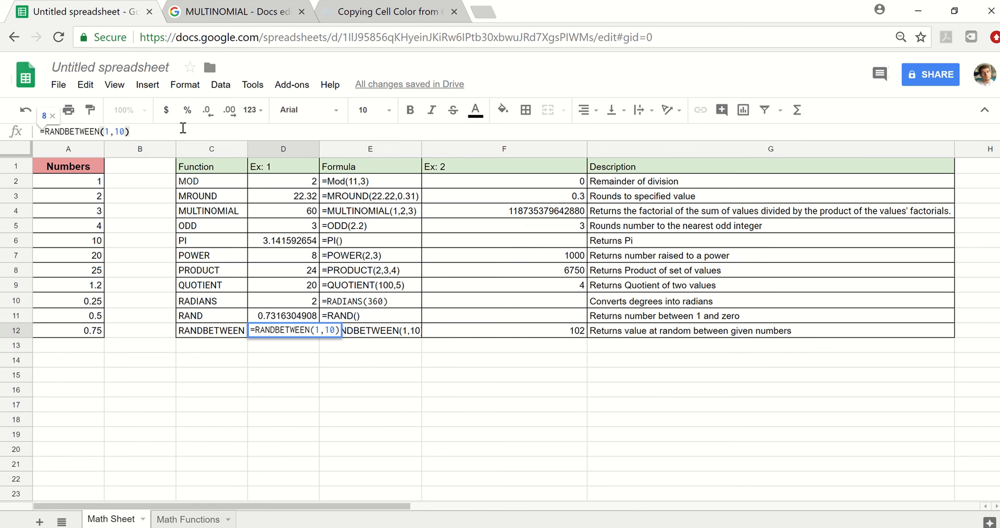
key(Return)
key(Up)
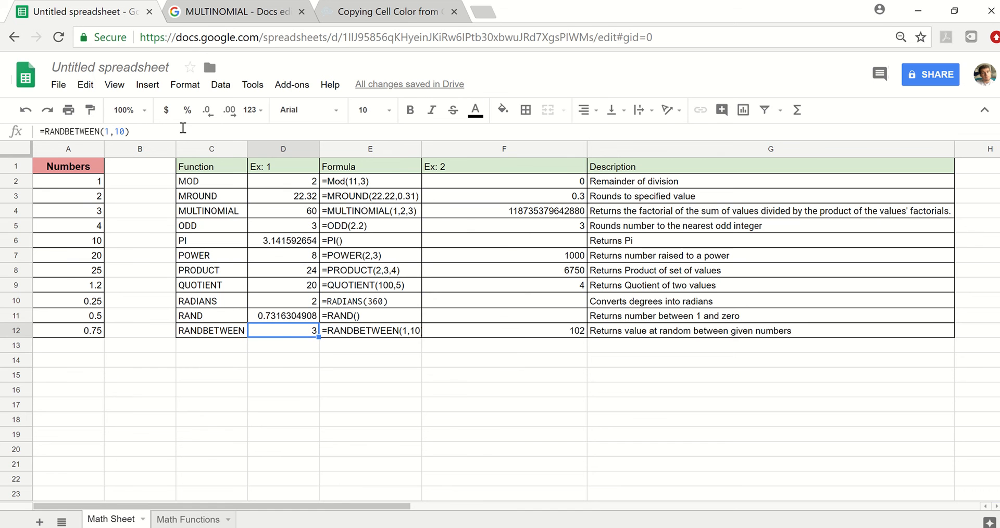
- Remove the =RANDBETWEEN(1,10) formula from D12 and paste it back into the emptied cell
click(127, 131)
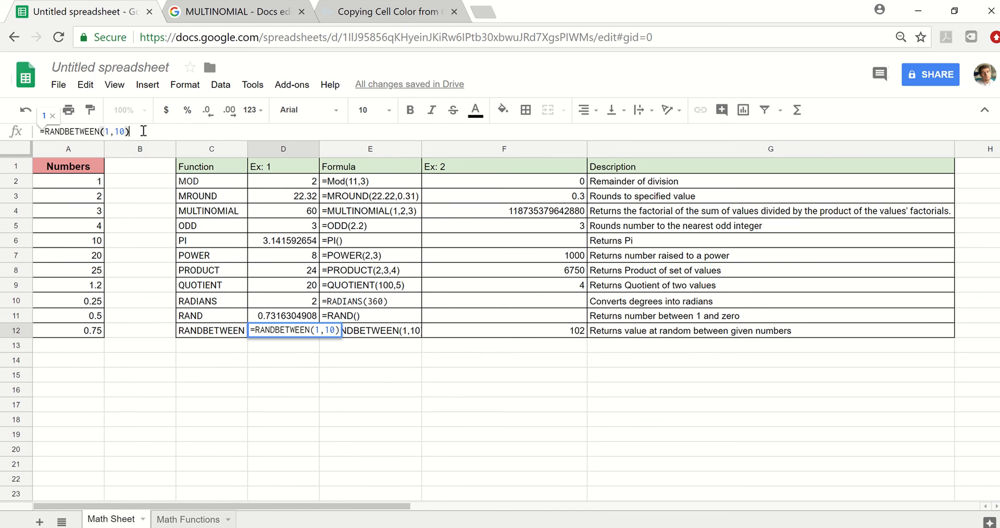
drag(130, 131, 59, 131)
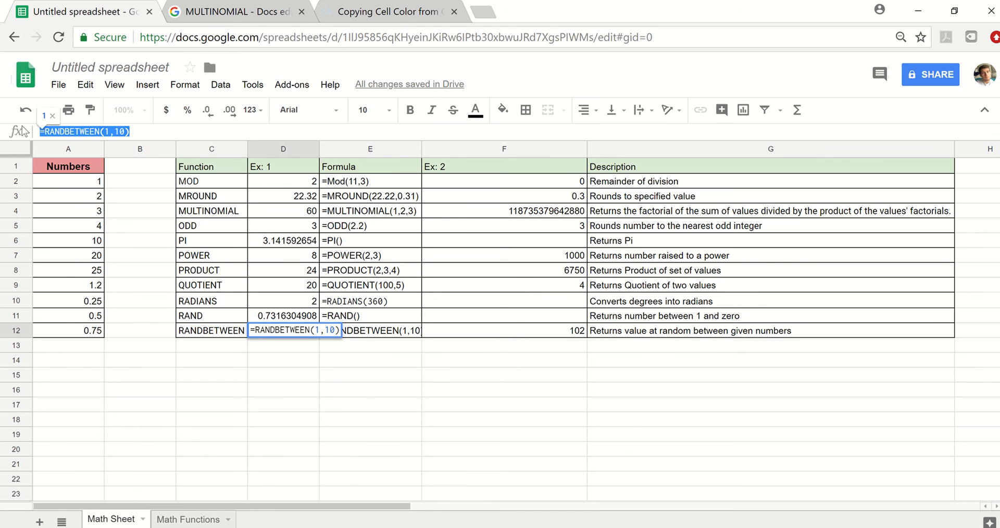
key(ctrl+z)
key(ctrl+z)
key(BackSpace)
key(Return)
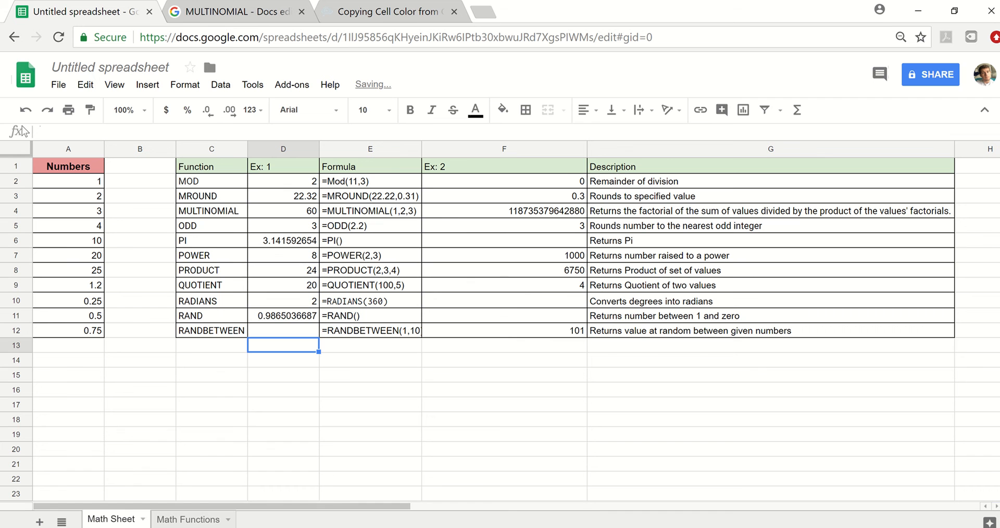
key(Up)
key(ctrl+v)
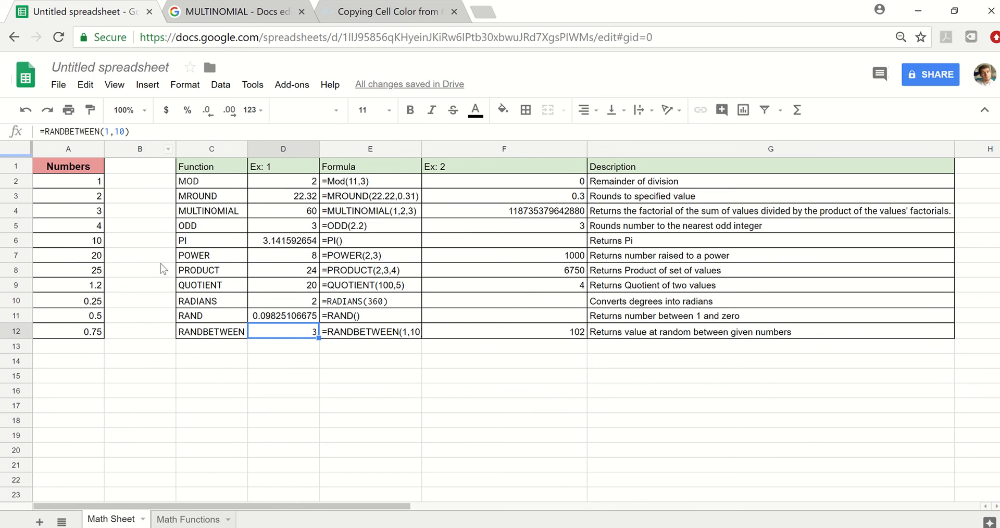
- Check the formula text in E12, and change the second RANDBETWEEN example in F12 to =RANDBETWEEN(1,102)
click(417, 333)
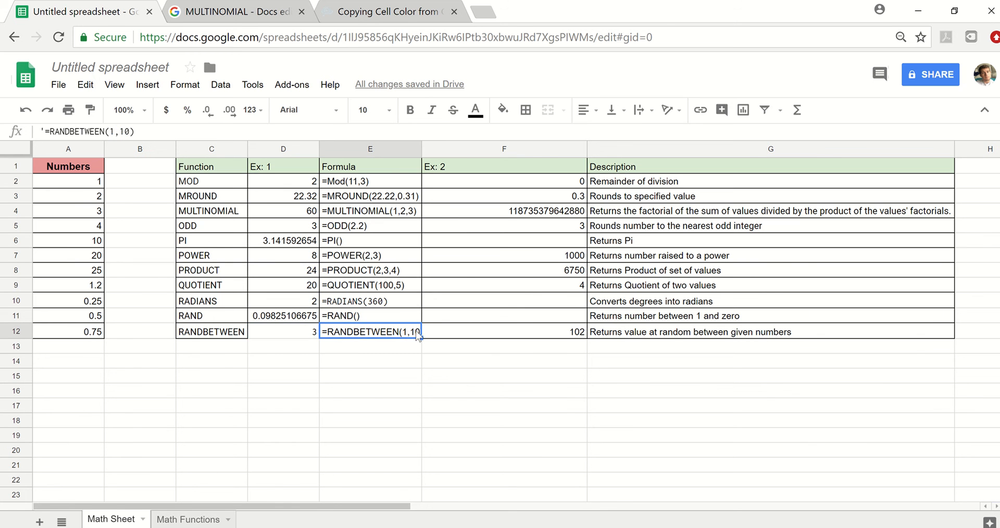
click(475, 334)
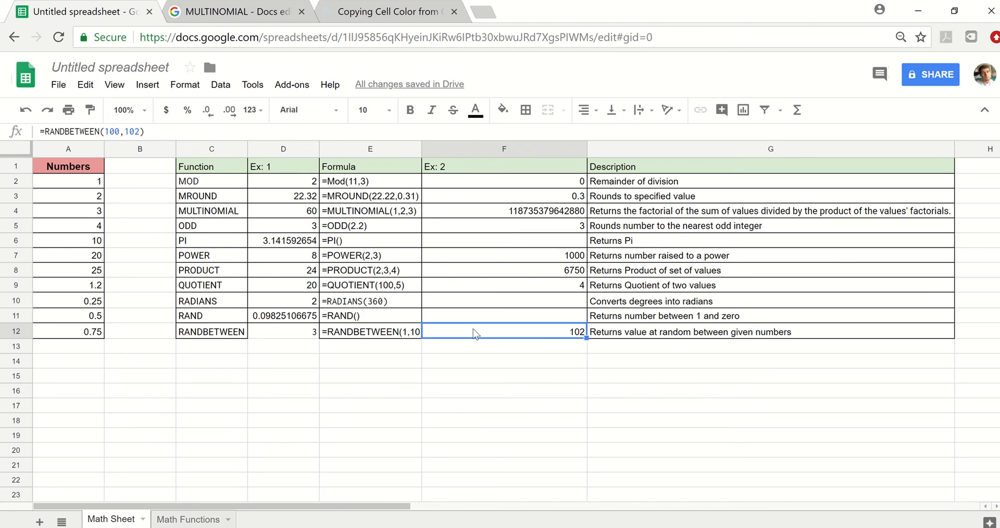
click(120, 131)
key(BackSpace)
key(BackSpace)
key(BackSpace)
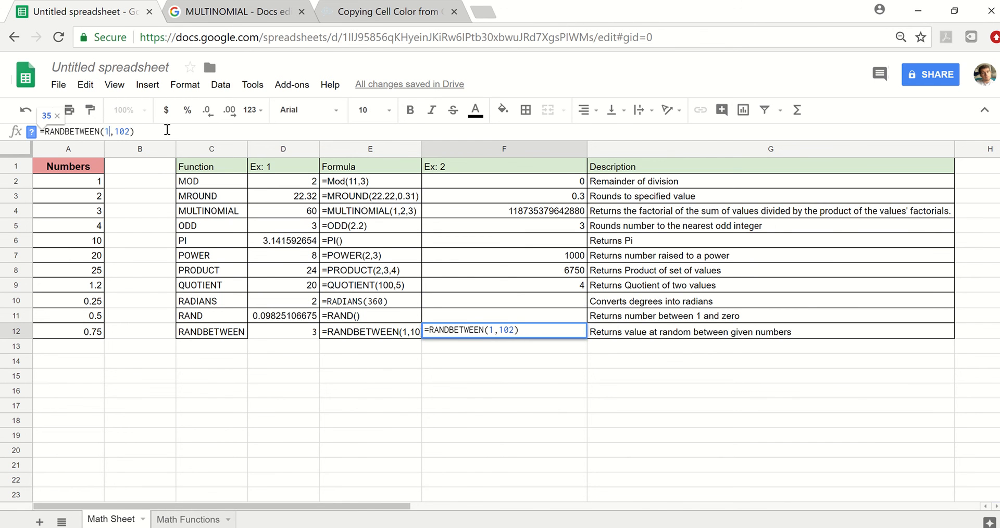
text(2)
key(Return)
key(Up)
- Change the first RANDBETWEEN example in D12 to =RANDBETWEEN(5,10) and go to the formula text in E12
key(Left)
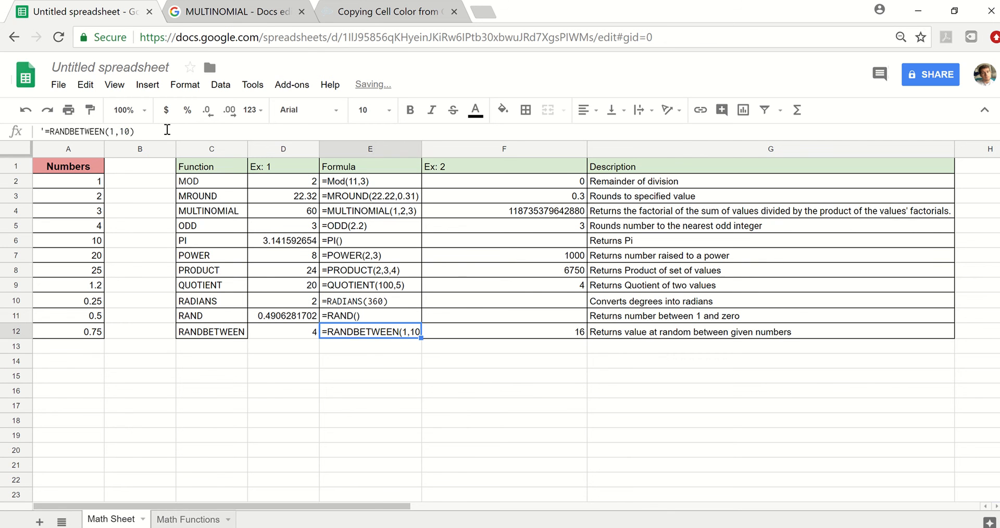
key(Left)
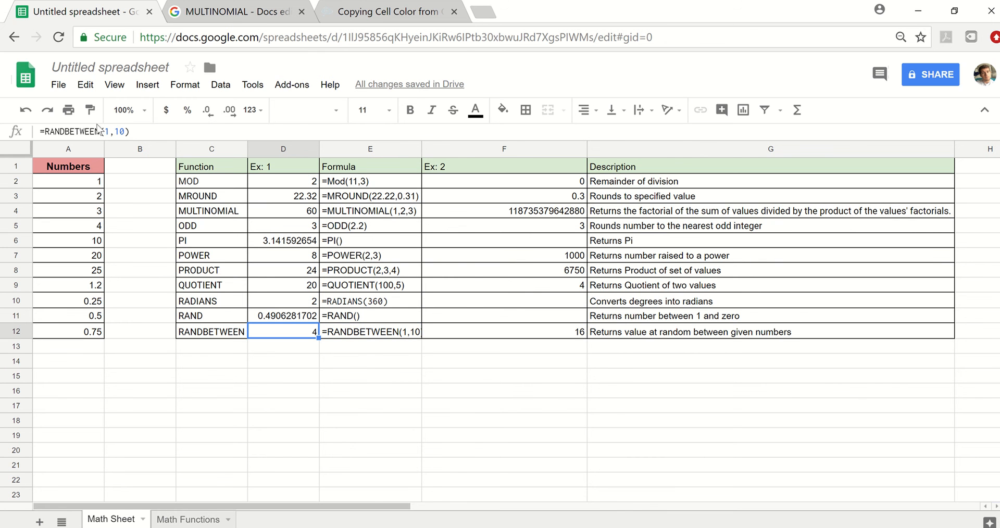
click(112, 133)
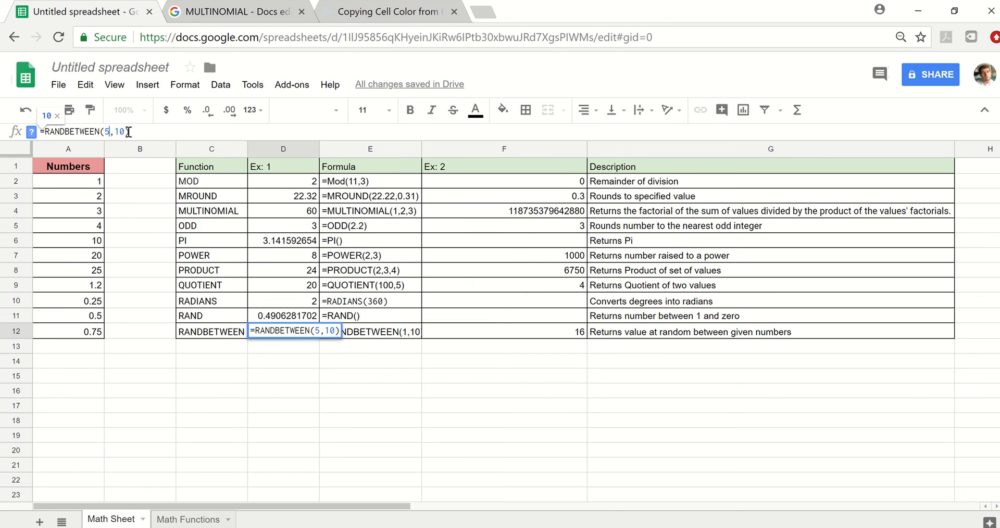
key(Return)
key(Up)
key(Right)
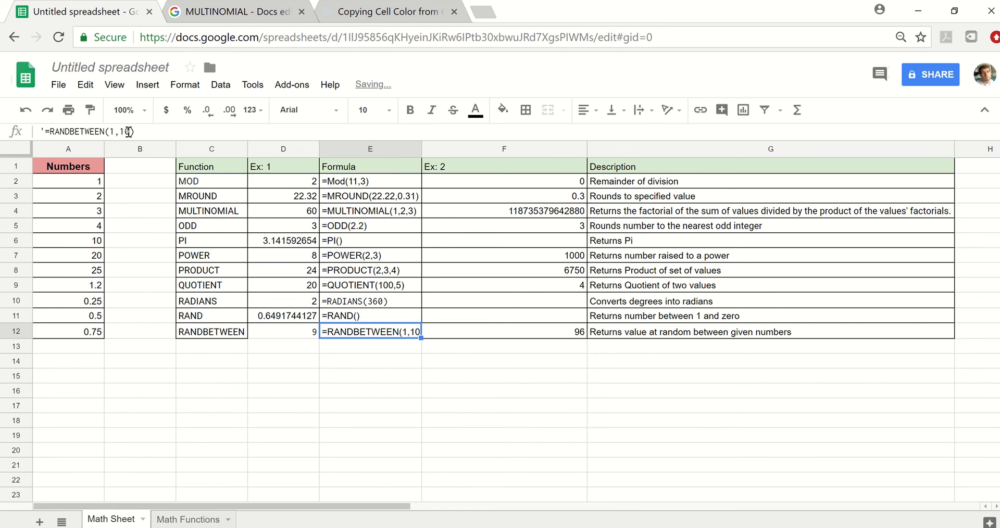